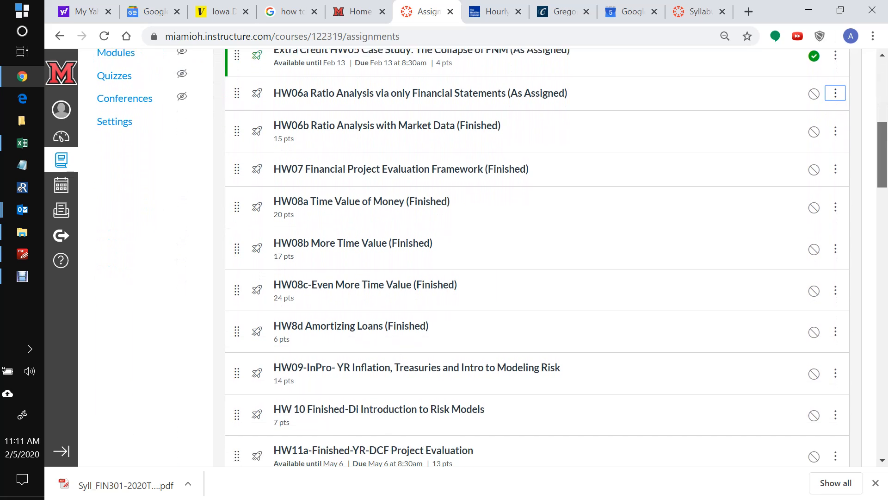
Review the assignments in the HW Assignments group with their availability and due dates
{"action": "scroll", "coordinate": [537, 257], "scroll_direction": "up", "scroll_amount": 4}
{"action": "scroll", "coordinate": [537, 257], "scroll_direction": "up", "scroll_amount": 5}
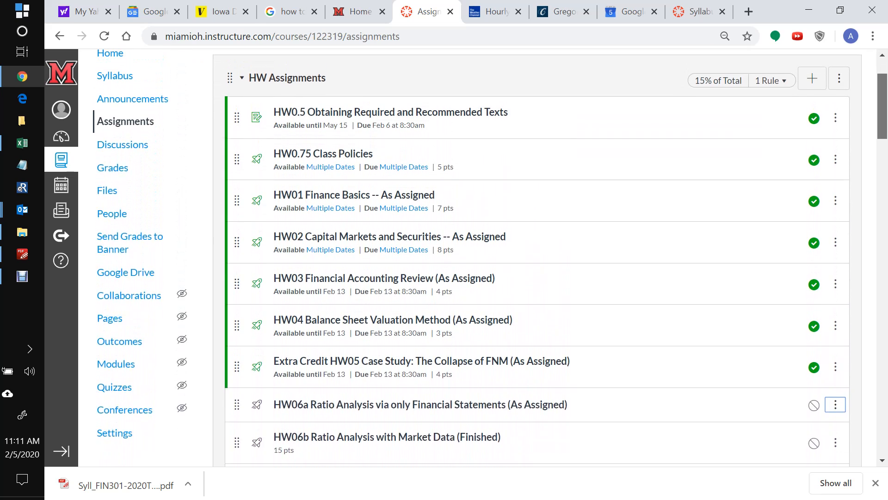
{"action": "scroll", "coordinate": [537, 257], "scroll_direction": "down", "scroll_amount": 3}
{"action": "scroll", "coordinate": [537, 257], "scroll_direction": "down", "scroll_amount": 3}
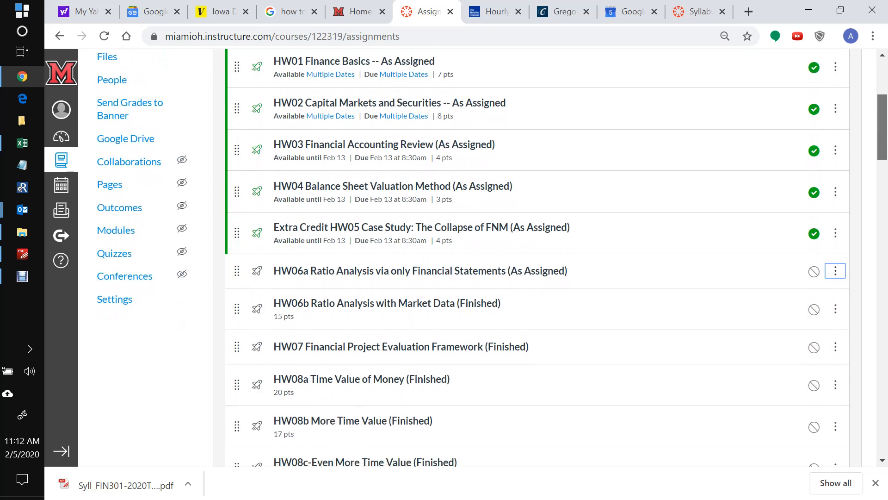
{"action": "scroll", "coordinate": [537, 258], "scroll_direction": "up", "scroll_amount": 4}
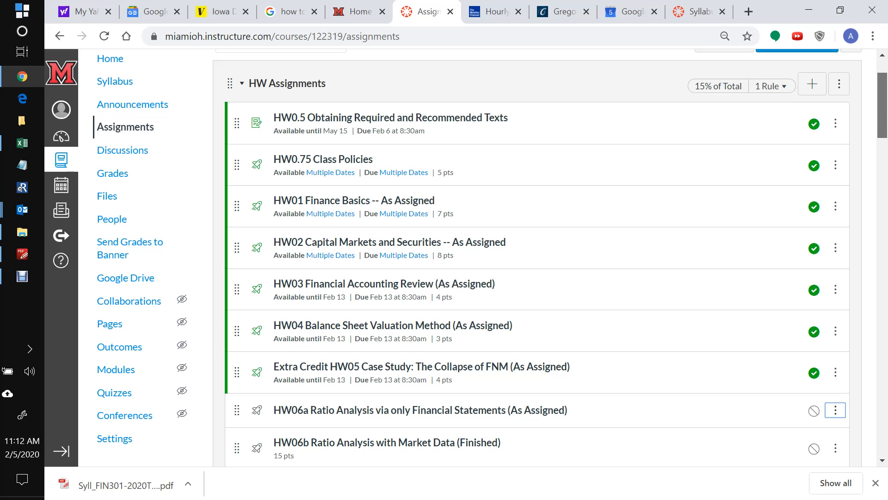
{"action": "scroll", "coordinate": [492, 254], "scroll_direction": "down", "scroll_amount": 1}
{"action": "scroll", "coordinate": [492, 255], "scroll_direction": "up", "scroll_amount": 1}
{"action": "scroll", "coordinate": [490, 255], "scroll_direction": "down", "scroll_amount": 3}
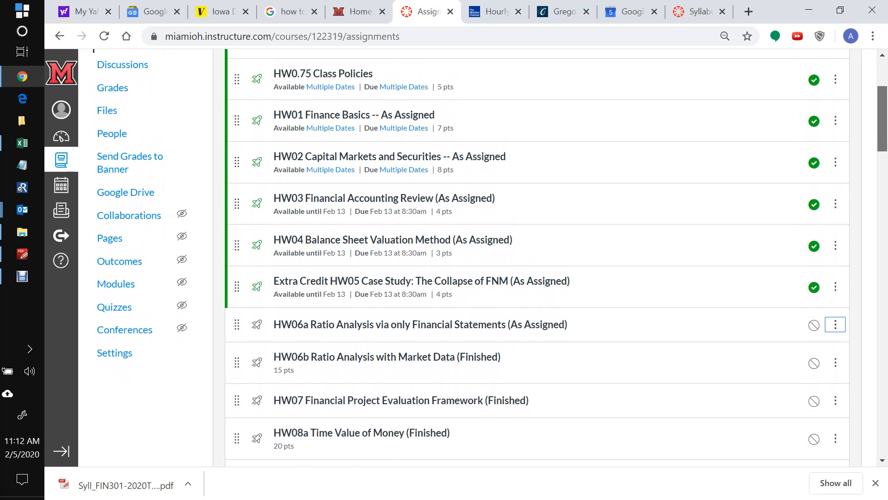
{"action": "scroll", "coordinate": [490, 254], "scroll_direction": "down", "scroll_amount": 3}
{"action": "scroll", "coordinate": [491, 255], "scroll_direction": "up", "scroll_amount": 6}
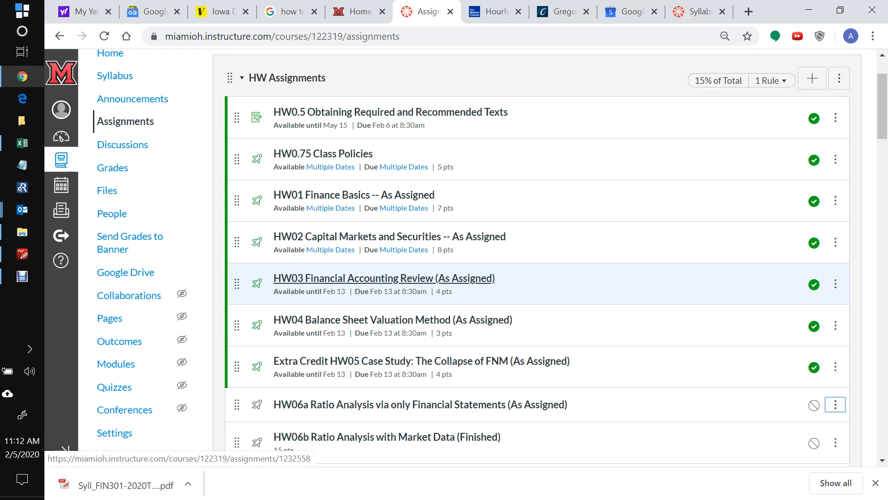
Open HW03 Financial Accounting Review (As Assigned) and review its quiz settings, due date and availability
{"action": "left_click", "coordinate": [384, 278]}
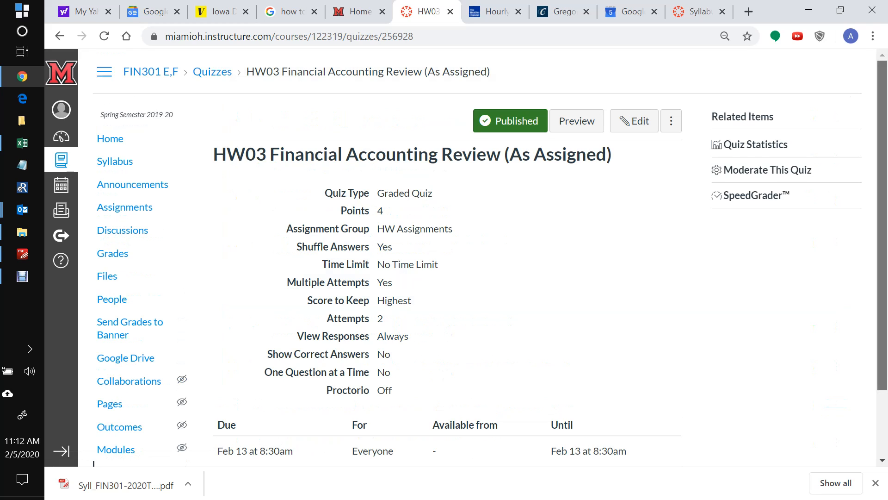
{"action": "scroll", "coordinate": [490, 262], "scroll_direction": "down", "scroll_amount": 2}
{"action": "scroll", "coordinate": [490, 263], "scroll_direction": "down", "scroll_amount": 2}
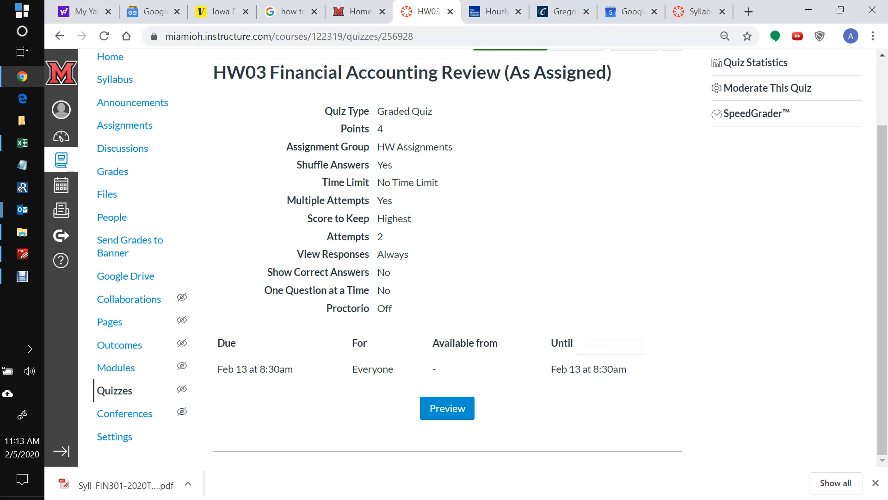
{"action": "scroll", "coordinate": [490, 257], "scroll_direction": "up", "scroll_amount": 2}
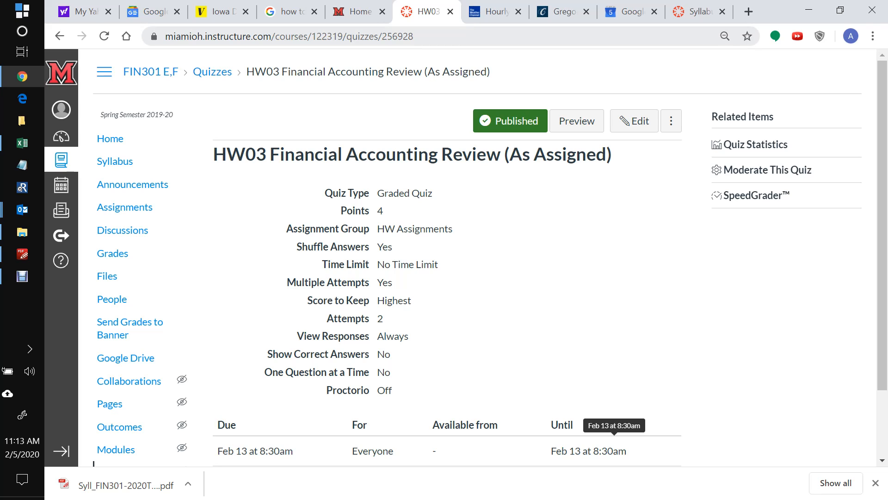
Return to the course assignments and compare the HW Solutions group's entries with the assigned homework
{"action": "left_click", "coordinate": [124, 207]}
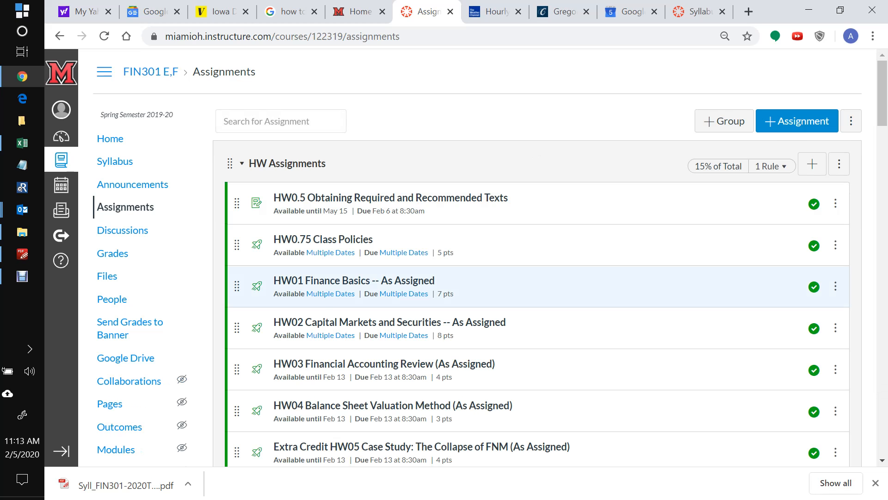
{"action": "scroll", "coordinate": [537, 277], "scroll_direction": "down", "scroll_amount": 9}
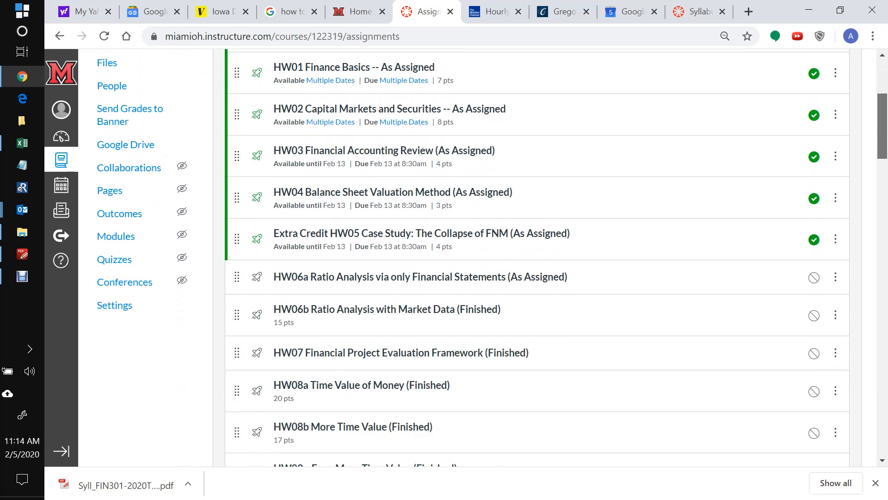
{"action": "scroll", "coordinate": [536, 278], "scroll_direction": "down", "scroll_amount": 7}
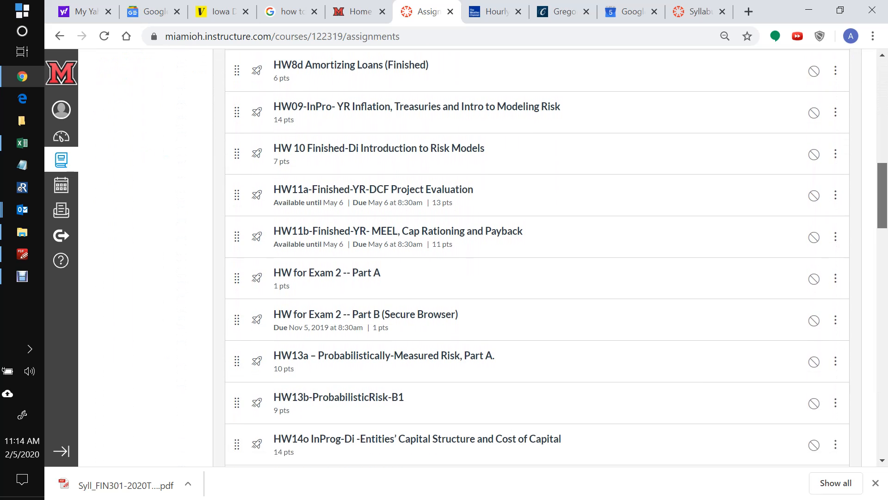
{"action": "scroll", "coordinate": [537, 277], "scroll_direction": "down", "scroll_amount": 7}
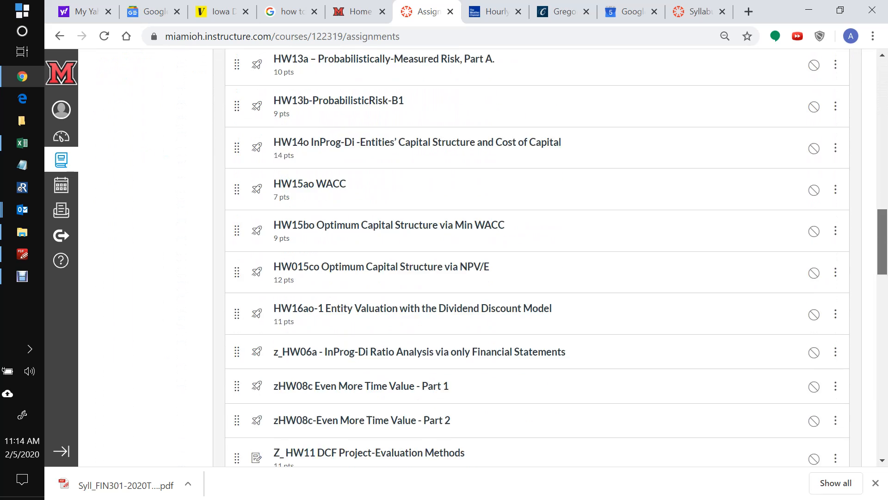
{"action": "scroll", "coordinate": [537, 278], "scroll_direction": "down", "scroll_amount": 5}
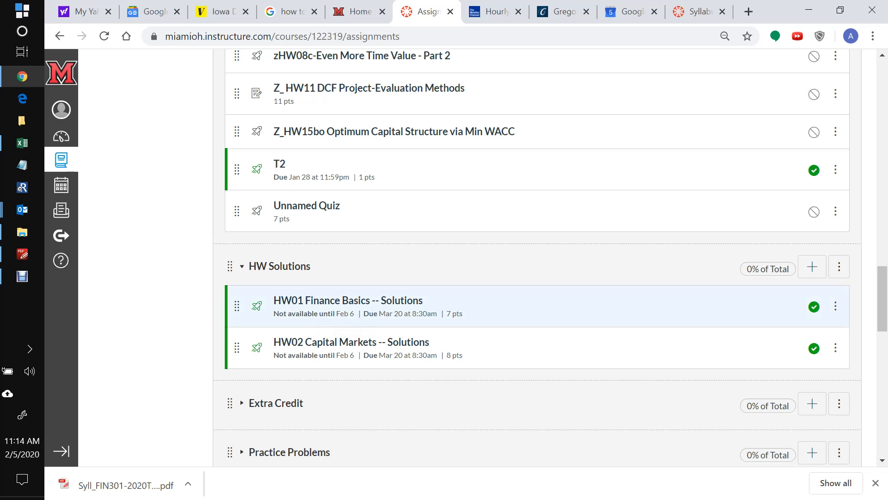
{"action": "mouse_move", "coordinate": [345, 313]}
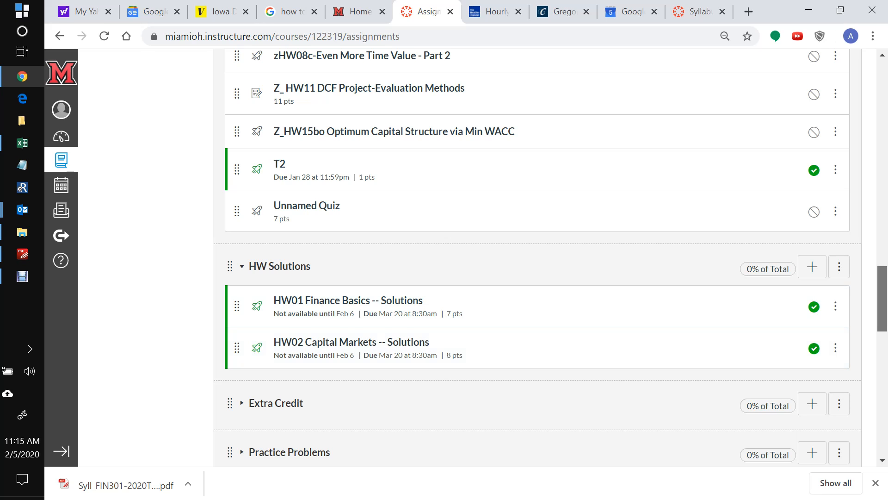
{"action": "scroll", "coordinate": [537, 259], "scroll_direction": "up", "scroll_amount": 3}
{"action": "scroll", "coordinate": [537, 257], "scroll_direction": "up", "scroll_amount": 10}
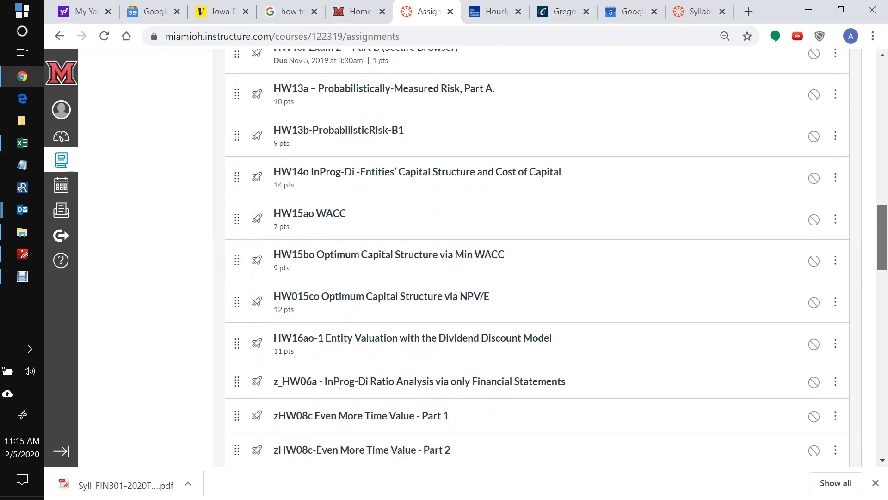
{"action": "scroll", "coordinate": [536, 257], "scroll_direction": "up", "scroll_amount": 8}
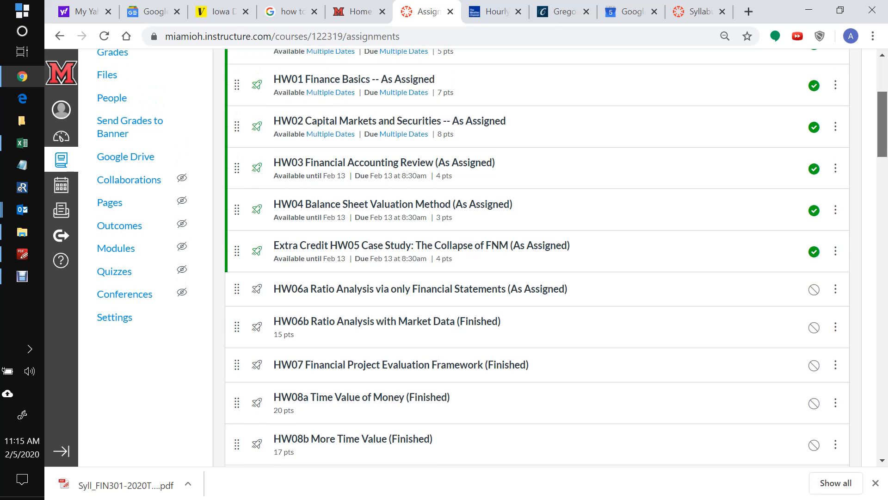
{"action": "scroll", "coordinate": [537, 257], "scroll_direction": "down", "scroll_amount": 15}
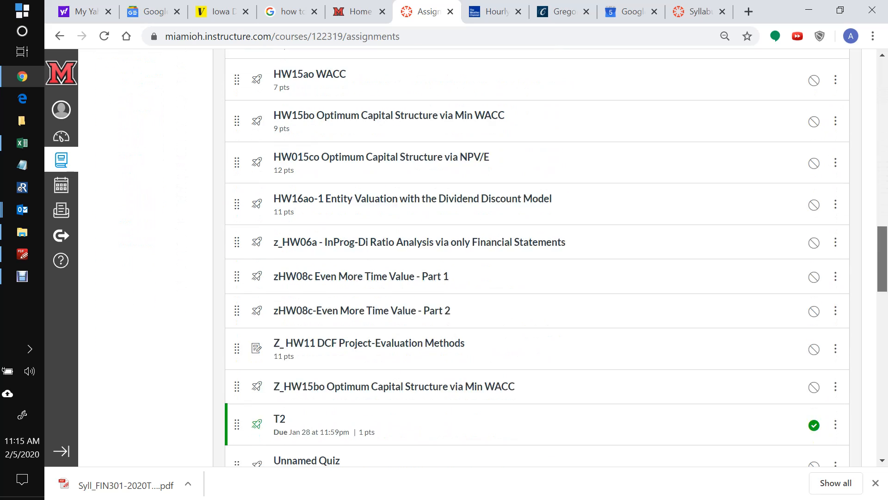
{"action": "scroll", "coordinate": [537, 257], "scroll_direction": "down", "scroll_amount": 6}
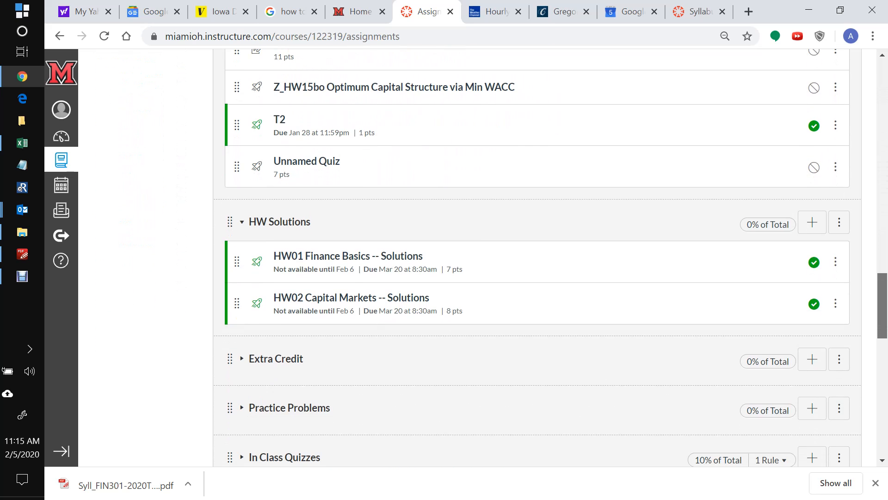
{"action": "left_click_drag", "start_coordinate": [883, 305], "coordinate": [883, 305]}
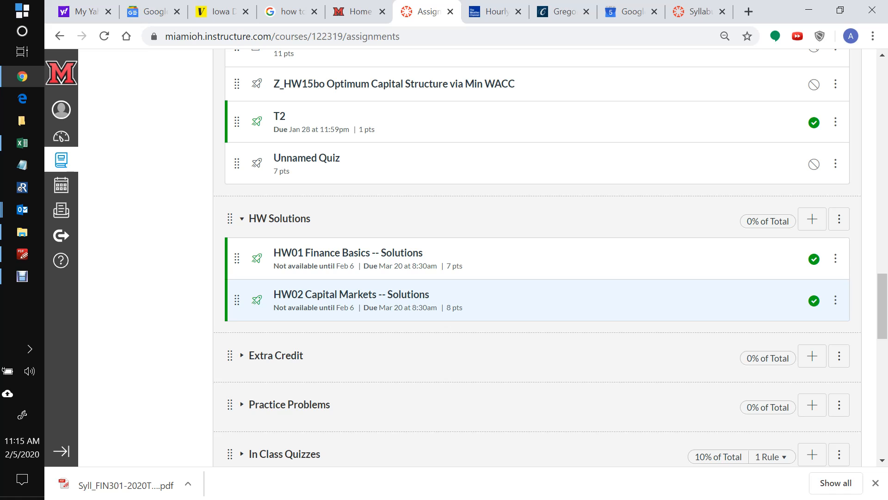
Rename the HW03 assignment as "HW03 Financial Accounting Review (As Assigned- AW)" and save it
{"action": "left_click_drag", "start_coordinate": [883, 305], "coordinate": [882, 117]}
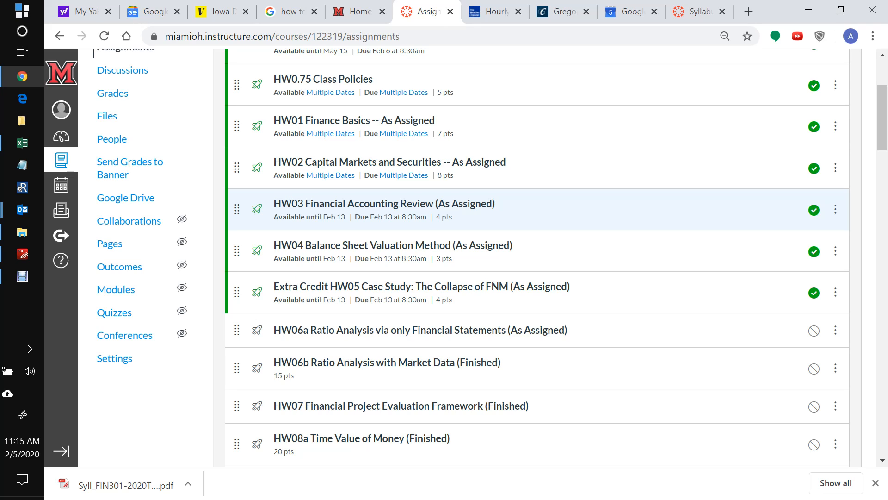
{"action": "left_click", "coordinate": [835, 209]}
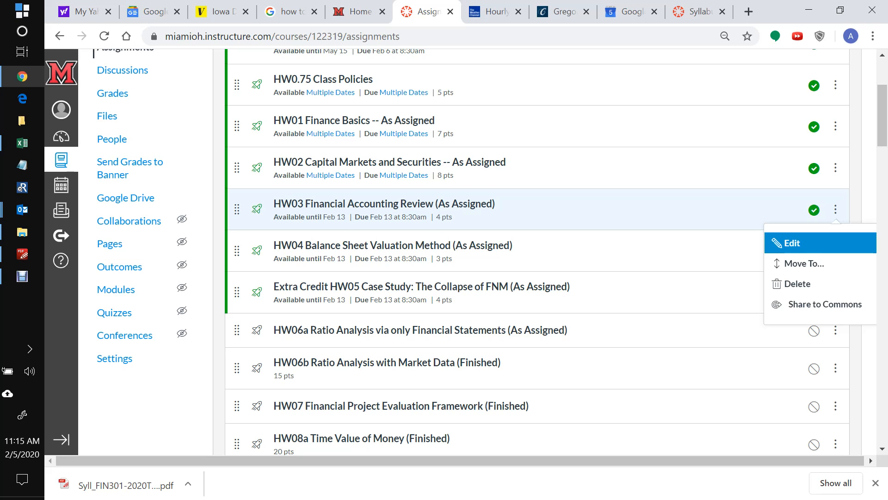
{"action": "left_click", "coordinate": [793, 243]}
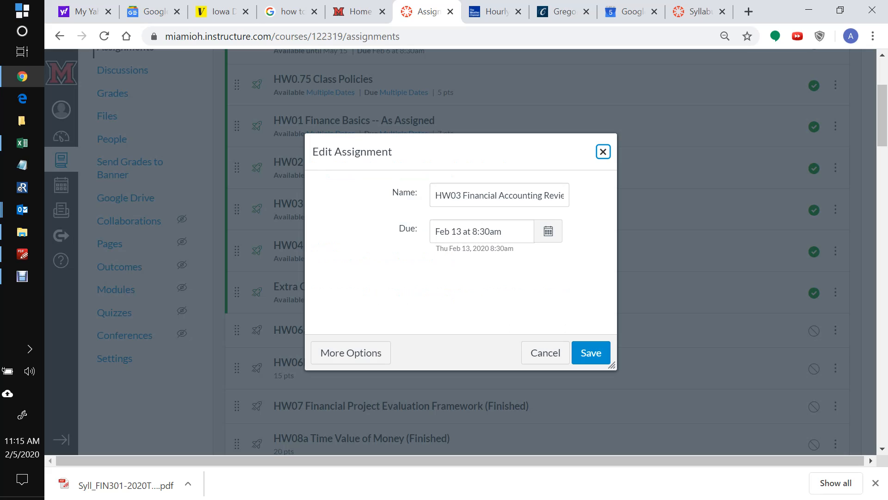
{"action": "left_click", "coordinate": [560, 195]}
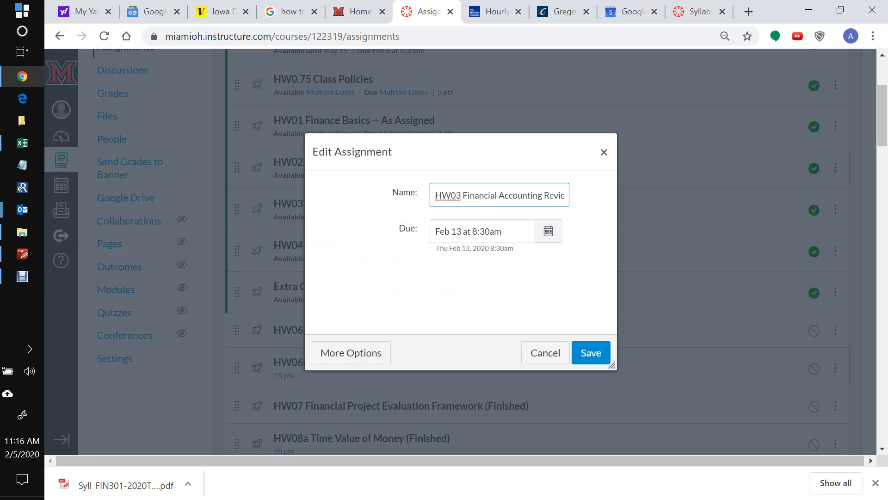
{"action": "key", "text": "Right"}
{"action": "key", "text": "Right"}
{"action": "key", "text": "Right"}
{"action": "key", "text": "Right"}
{"action": "key", "text": "Right"}
{"action": "key", "text": "Right"}
{"action": "key", "text": "Right"}
{"action": "key", "text": "Right"}
{"action": "key", "text": "Right"}
{"action": "key", "text": "Right"}
{"action": "key", "text": "Right"}
{"action": "key", "text": "Right"}
{"action": "key", "text": "Right"}
{"action": "key", "text": "Right"}
{"action": "key", "text": "Right"}
{"action": "key", "text": "Right"}
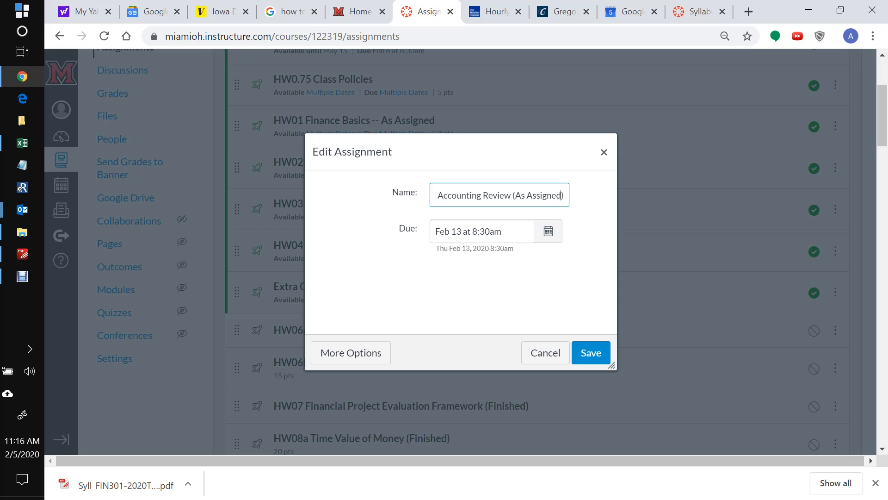
{"action": "key", "text": "Left"}
{"action": "type", "text": "- AW"}
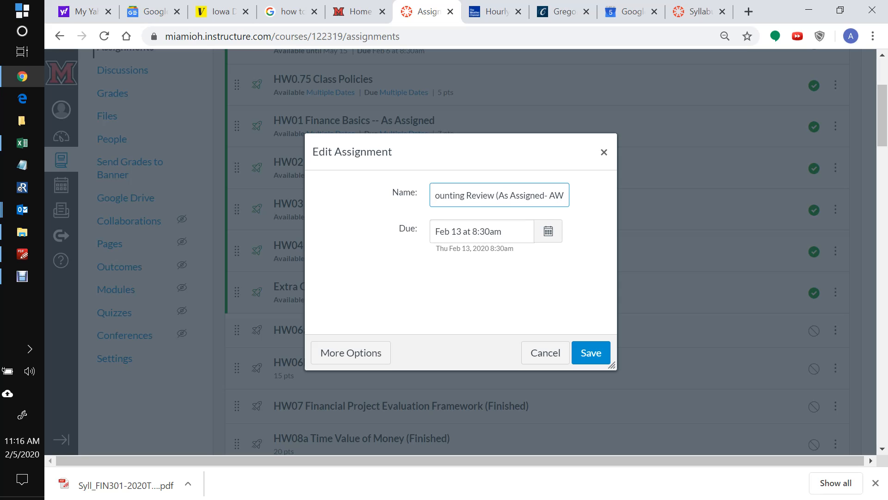
{"action": "key", "text": "Right"}
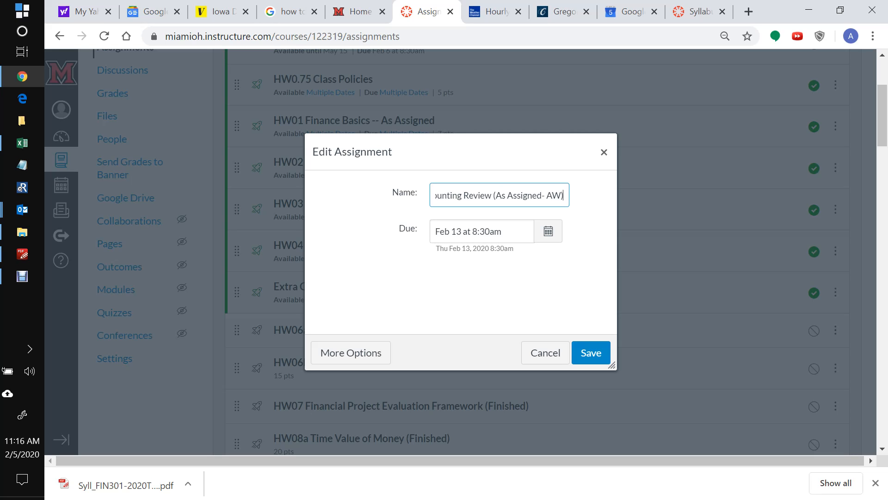
{"action": "key", "text": "Return"}
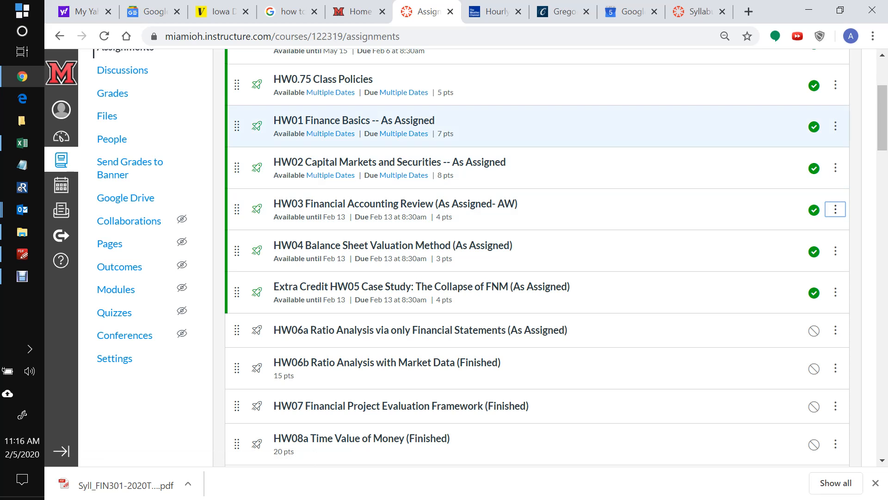
Go to the course home page and open the course content export page from the course settings
{"action": "scroll", "coordinate": [537, 259], "scroll_direction": "up", "scroll_amount": 4}
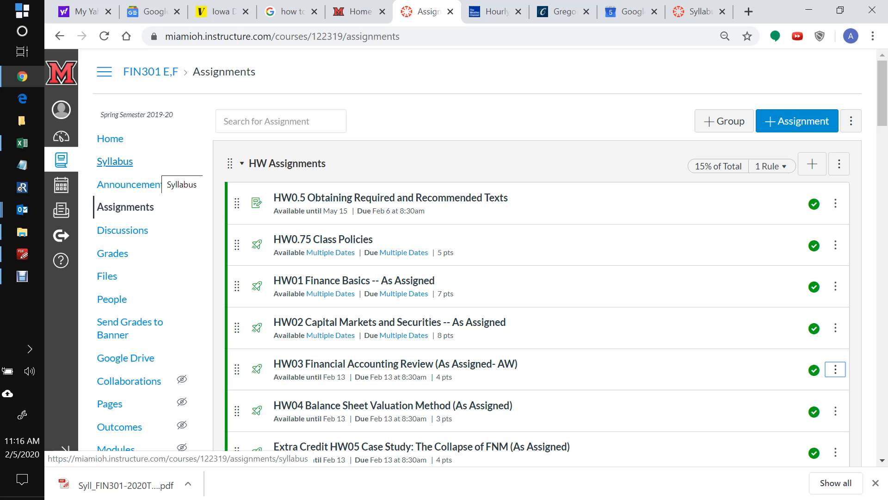
{"action": "left_click", "coordinate": [110, 138]}
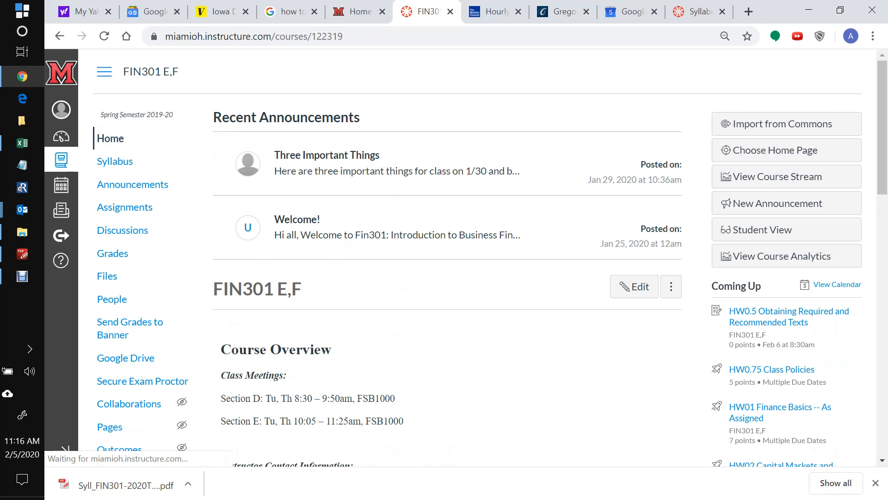
{"action": "scroll", "coordinate": [463, 257], "scroll_direction": "down", "scroll_amount": 3}
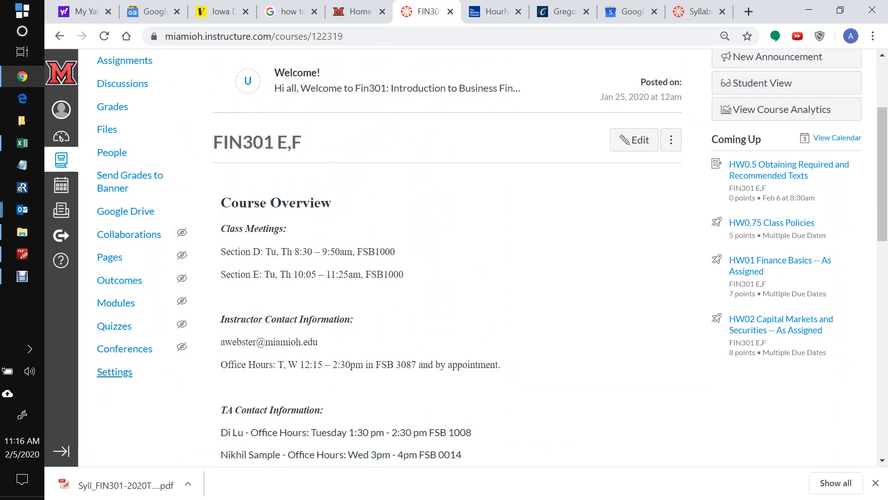
{"action": "left_click", "coordinate": [114, 371]}
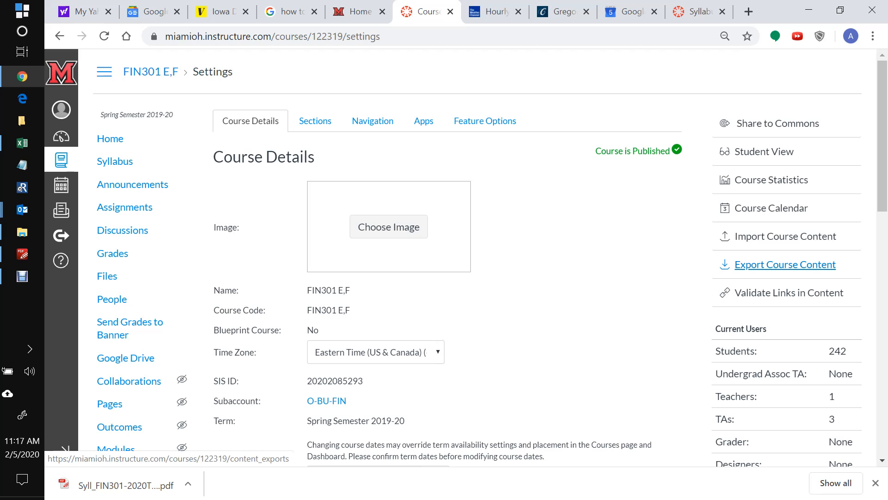
{"action": "left_click", "coordinate": [785, 264]}
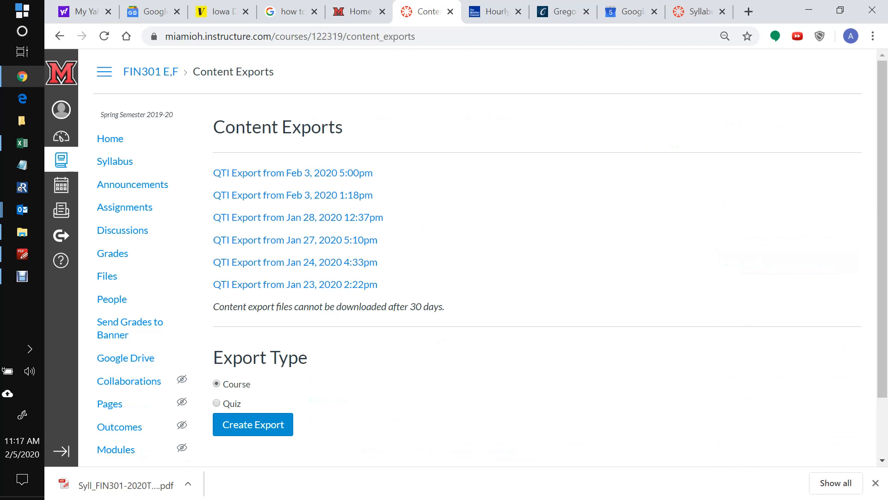
Create a quiz-type export containing only HW03 Financial Accounting Review (As Assigned- AW)
{"action": "left_click", "coordinate": [217, 403]}
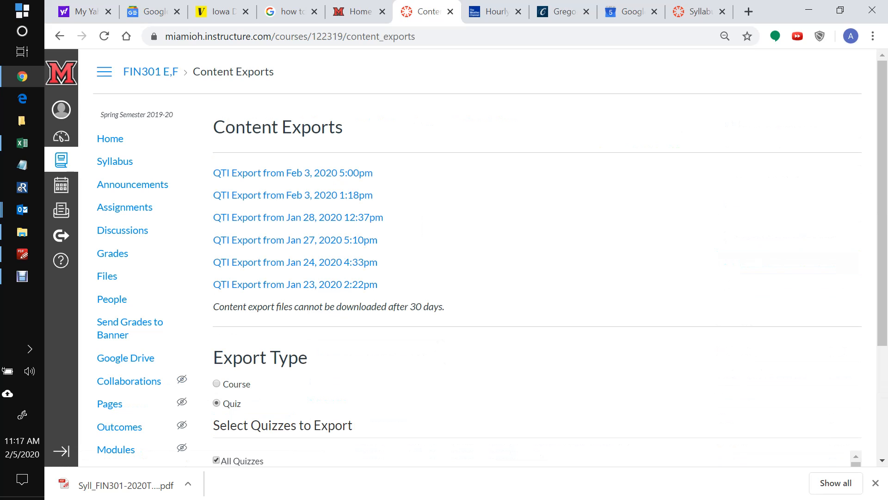
{"action": "left_click_drag", "start_coordinate": [883, 231], "coordinate": [883, 342]}
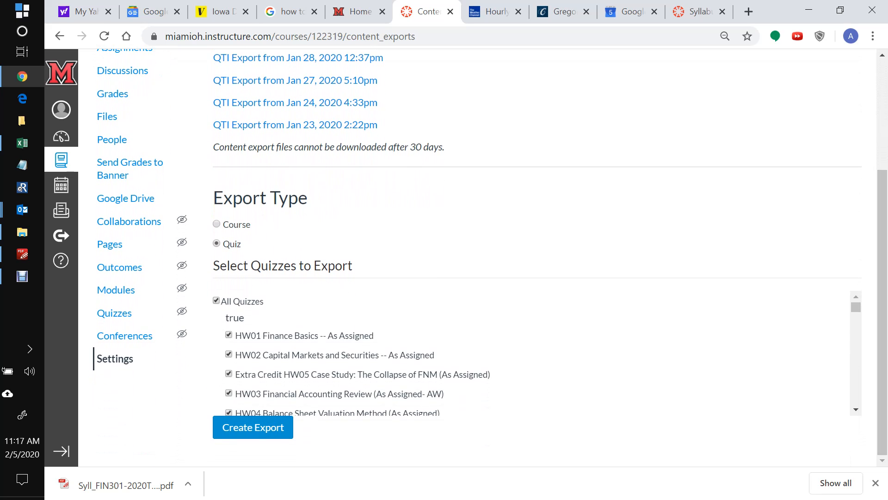
{"action": "left_click", "coordinate": [216, 300]}
{"action": "left_click", "coordinate": [228, 393]}
{"action": "left_click", "coordinate": [253, 426]}
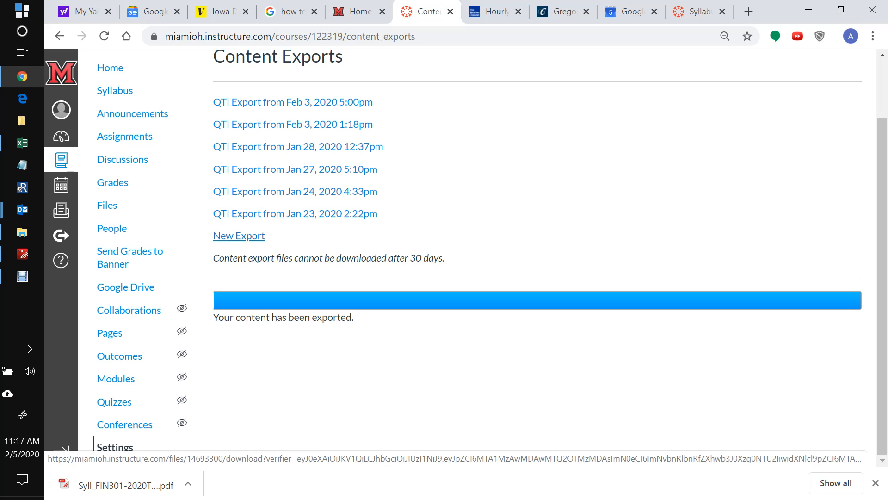
Download the newly created quiz export and show the zip file in its folder
{"action": "left_click", "coordinate": [239, 236]}
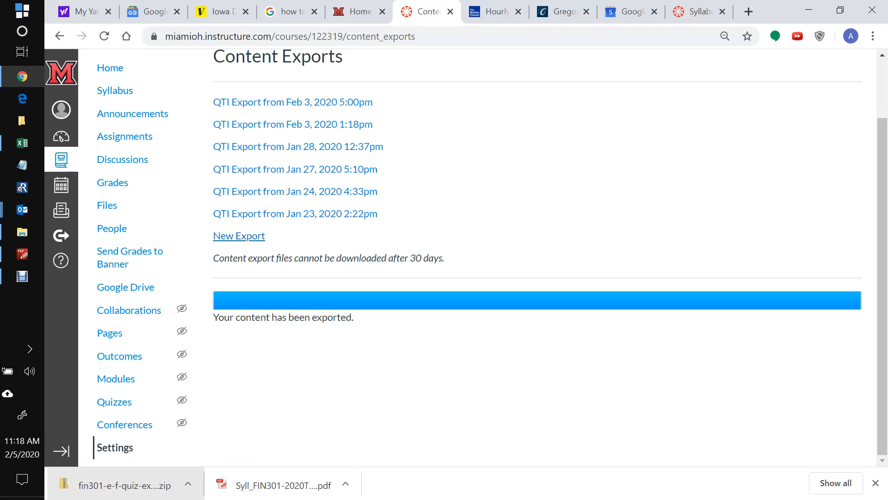
{"action": "left_click", "coordinate": [188, 483]}
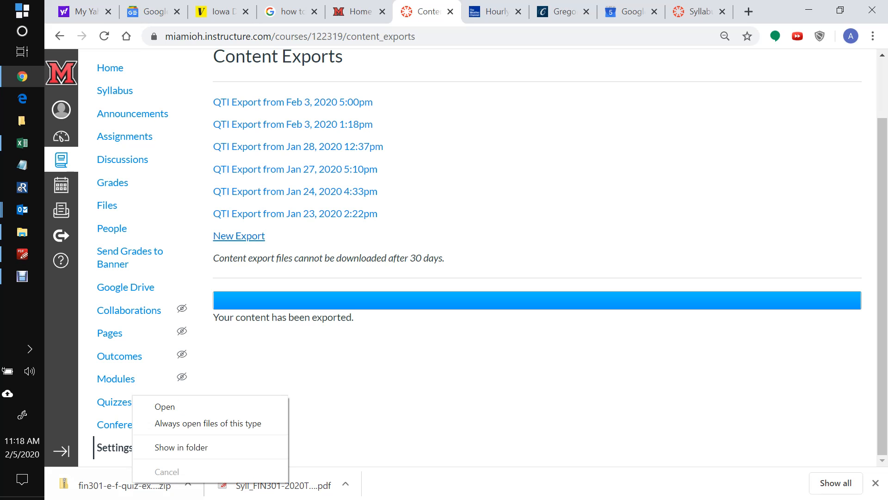
{"action": "left_click", "coordinate": [181, 447]}
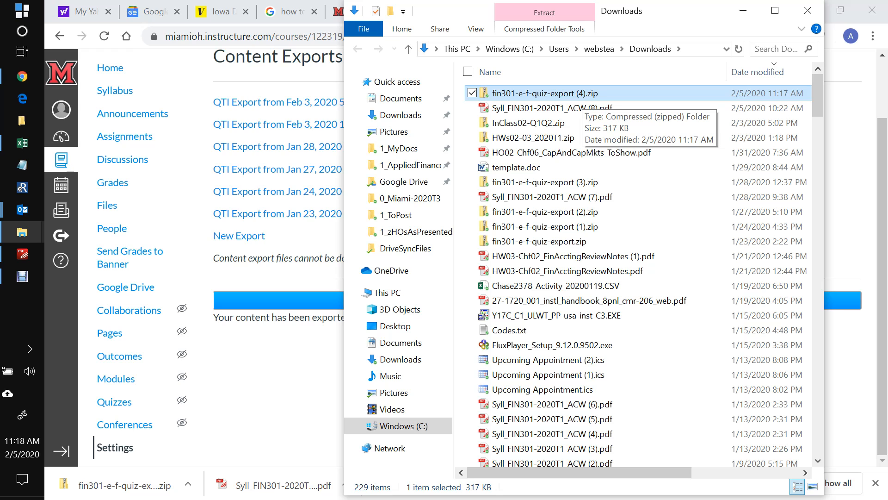
Rename the downloaded quiz export in the Downloads folder as HO03_2020T1.zip and return to the course page
{"action": "right_click", "coordinate": [576, 95]}
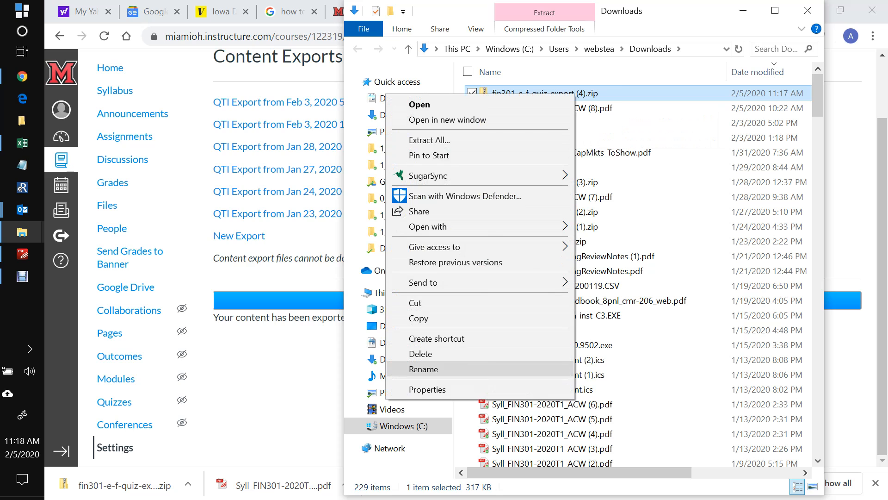
{"action": "left_click", "coordinate": [424, 369]}
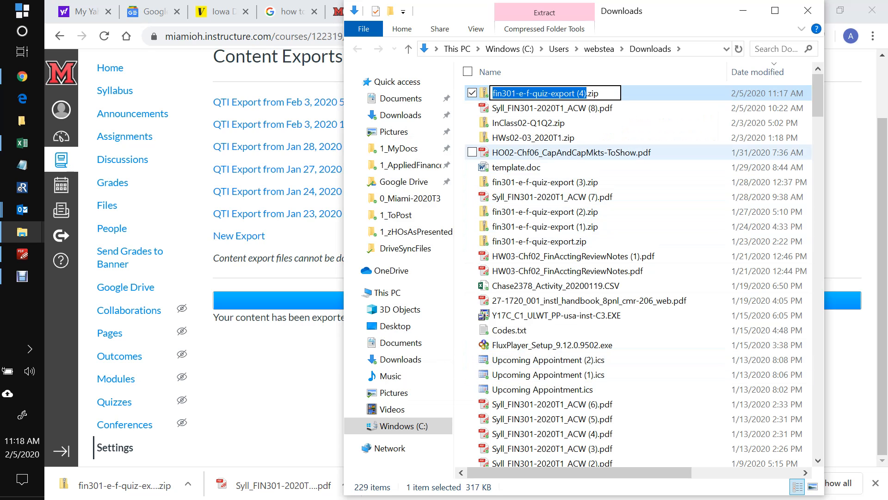
{"action": "left_click", "coordinate": [584, 93]}
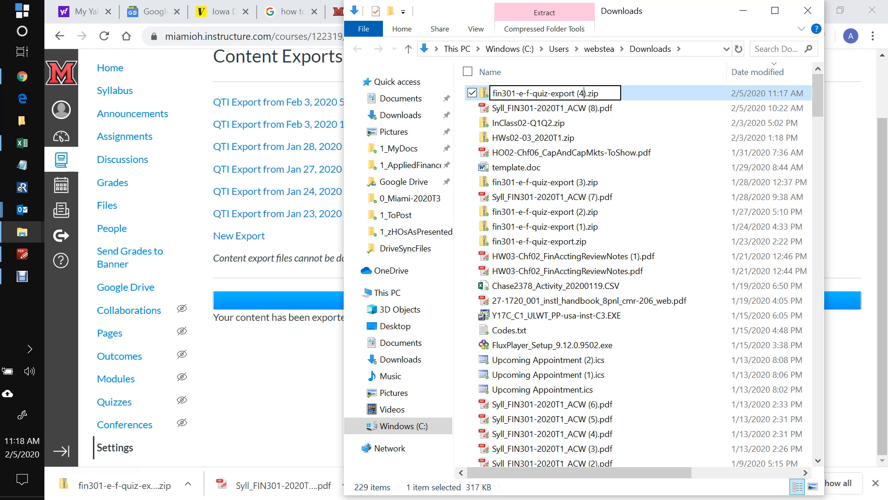
{"action": "key", "text": "BackSpace"}
{"action": "key", "text": "BackSpace"}
{"action": "key", "text": "BackSpace"}
{"action": "key", "text": "BackSpace"}
{"action": "key", "text": "BackSpace"}
{"action": "key", "text": "BackSpace"}
{"action": "key", "text": "BackSpace"}
{"action": "key", "text": "BackSpace"}
{"action": "key", "text": "BackSpace"}
{"action": "key", "text": "BackSpace"}
{"action": "key", "text": "BackSpace"}
{"action": "key", "text": "BackSpace"}
{"action": "key", "text": "BackSpace"}
{"action": "key", "text": "BackSpace"}
{"action": "key", "text": "BackSpace"}
{"action": "key", "text": "BackSpace"}
{"action": "key", "text": "BackSpace"}
{"action": "key", "text": "BackSpace"}
{"action": "key", "text": "BackSpace"}
{"action": "key", "text": "BackSpace"}
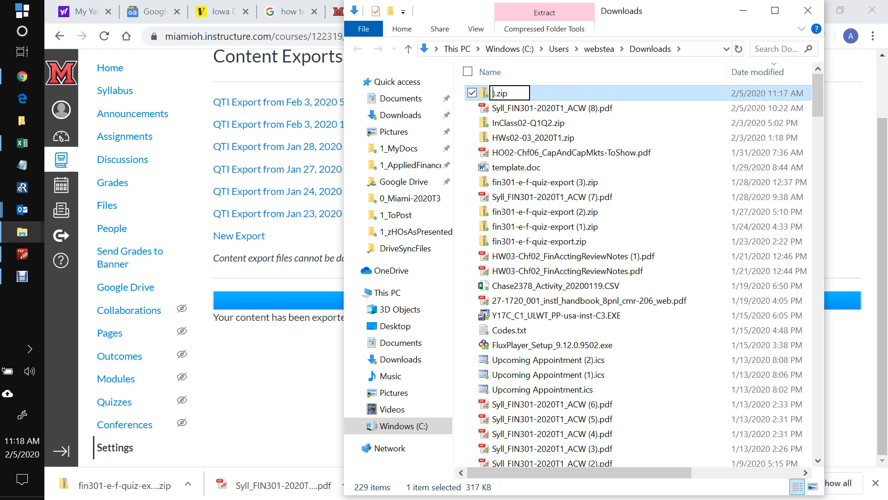
{"action": "key", "text": "Delete"}
{"action": "type", "text": "HO03"}
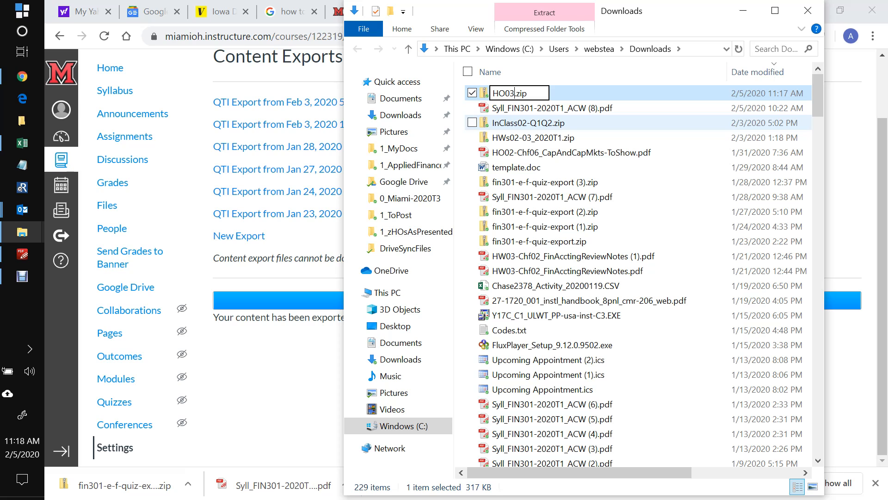
{"action": "type", "text": "_2020"}
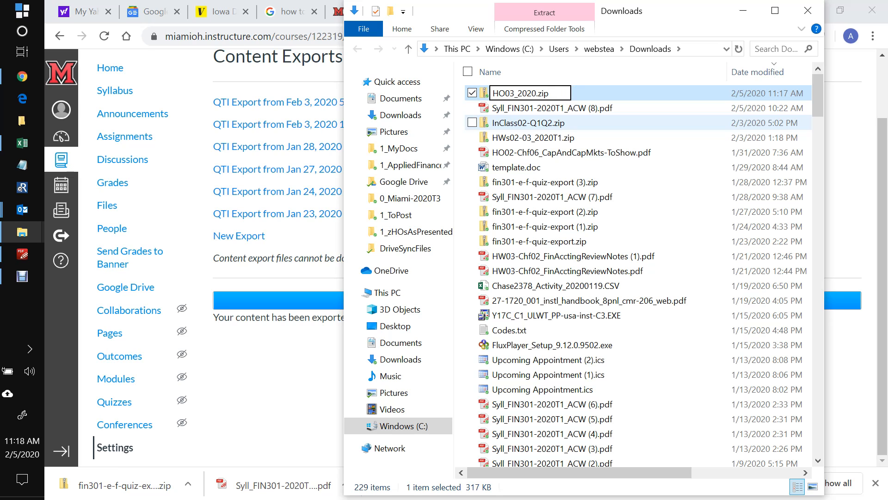
{"action": "type", "text": "T1"}
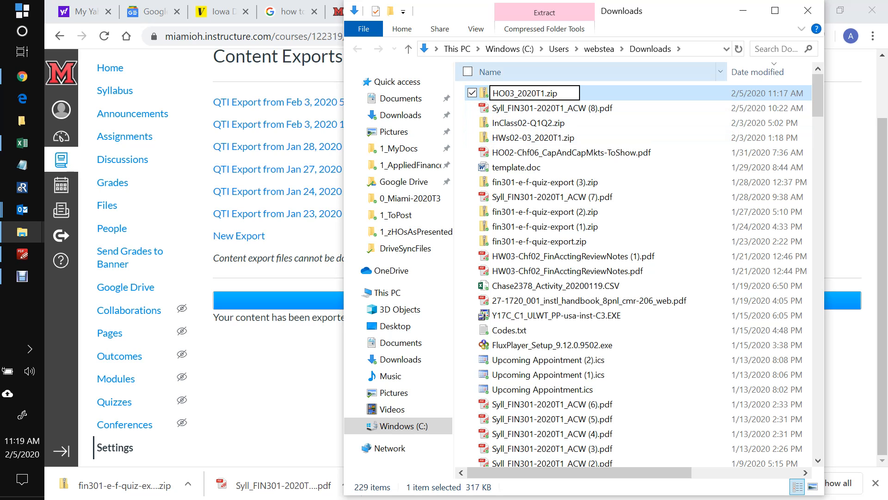
{"action": "key", "text": "Return"}
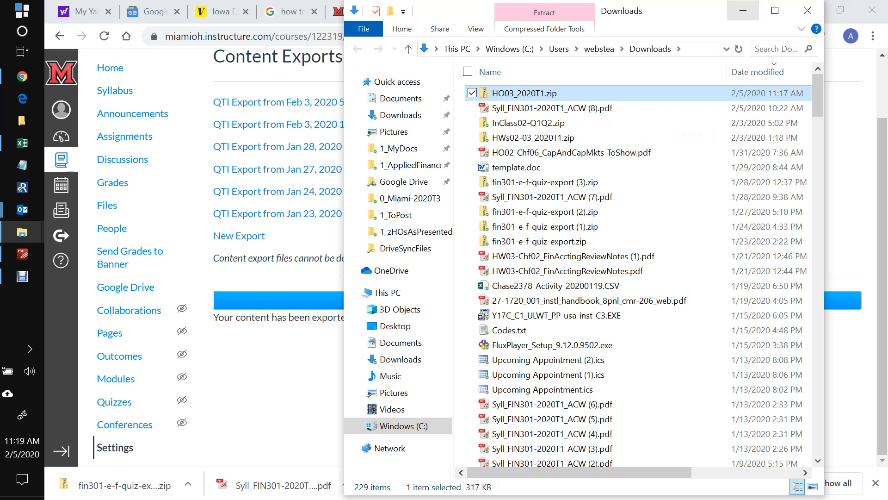
{"action": "left_click", "coordinate": [743, 10]}
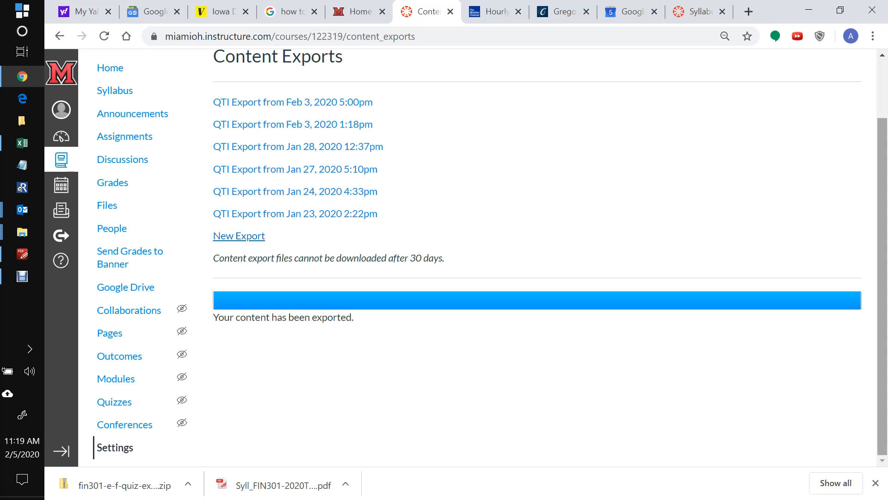
Open the course content import page from the course settings and set the content type to QTI .zip file
{"action": "scroll", "coordinate": [490, 255], "scroll_direction": "up", "scroll_amount": 3}
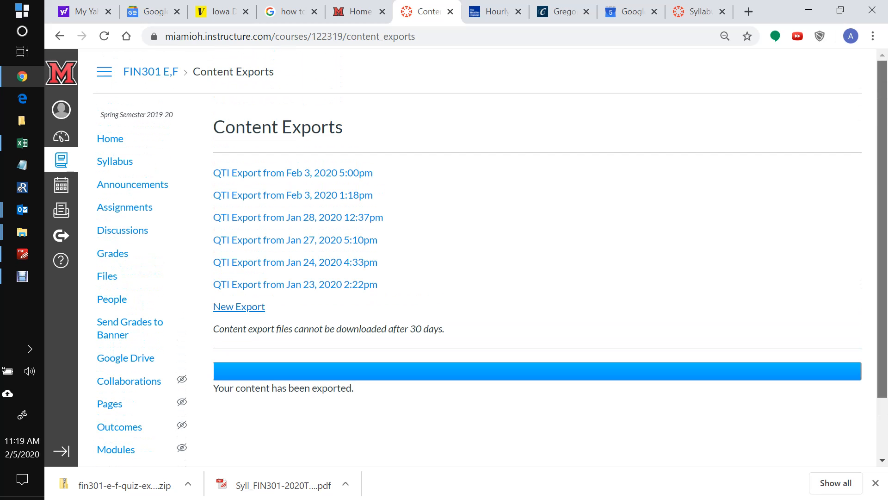
{"action": "scroll", "coordinate": [490, 255], "scroll_direction": "down", "scroll_amount": 3}
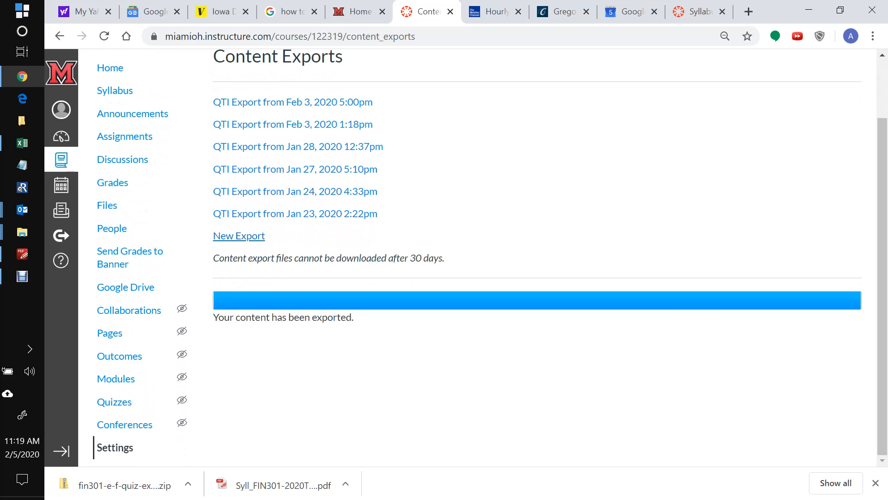
{"action": "left_click", "coordinate": [115, 446]}
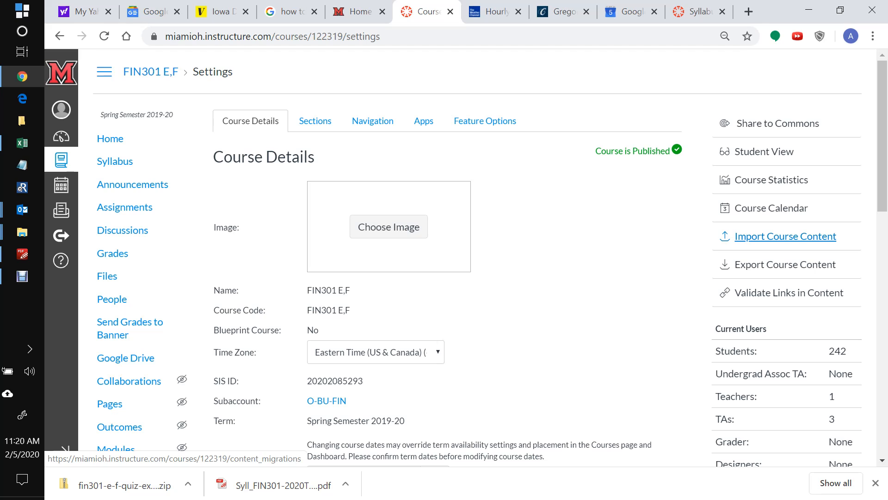
{"action": "left_click", "coordinate": [786, 236]}
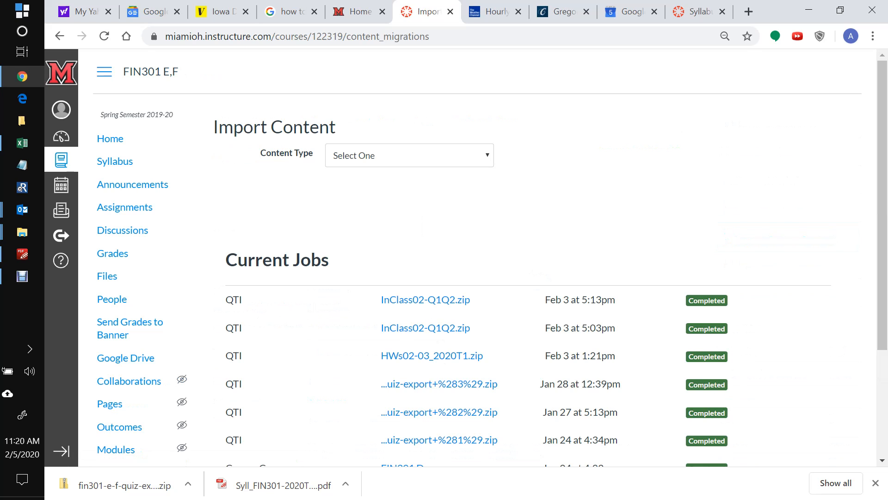
{"action": "left_click", "coordinate": [409, 155]}
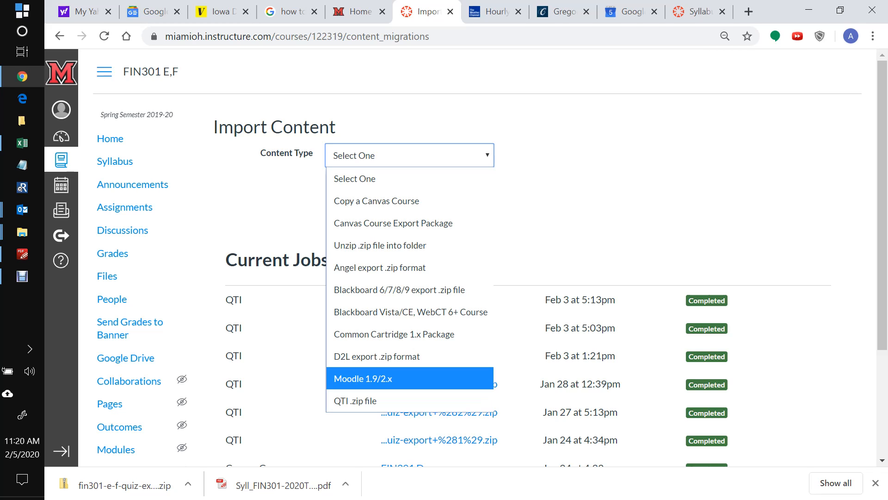
{"action": "left_click", "coordinate": [384, 400]}
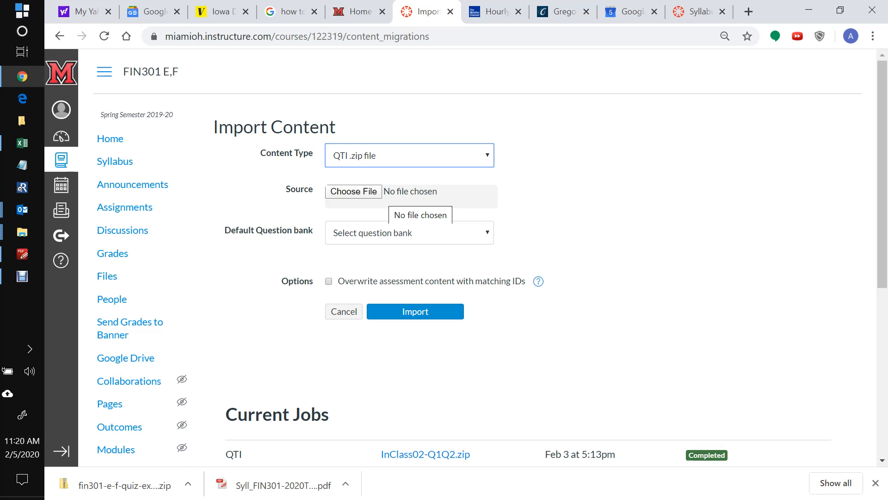
Choose HO03_2020T1.zip from the Downloads folder as the import source
{"action": "left_click", "coordinate": [393, 193]}
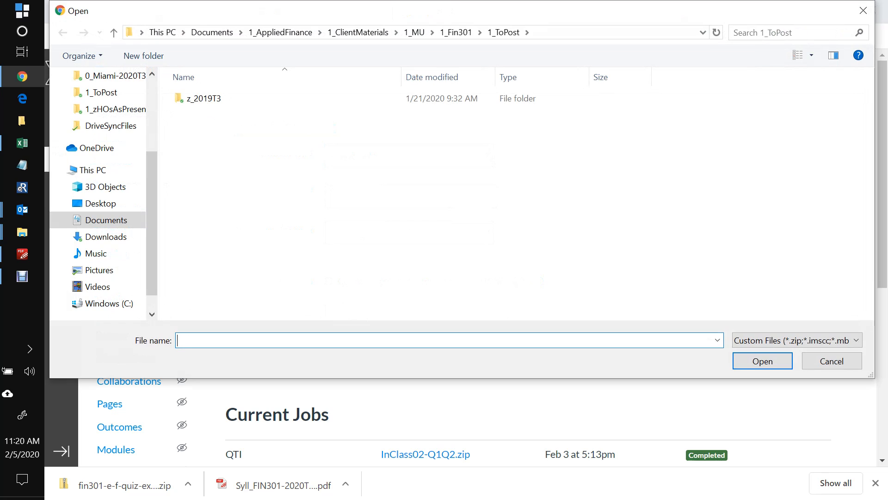
{"action": "left_click", "coordinate": [162, 32]}
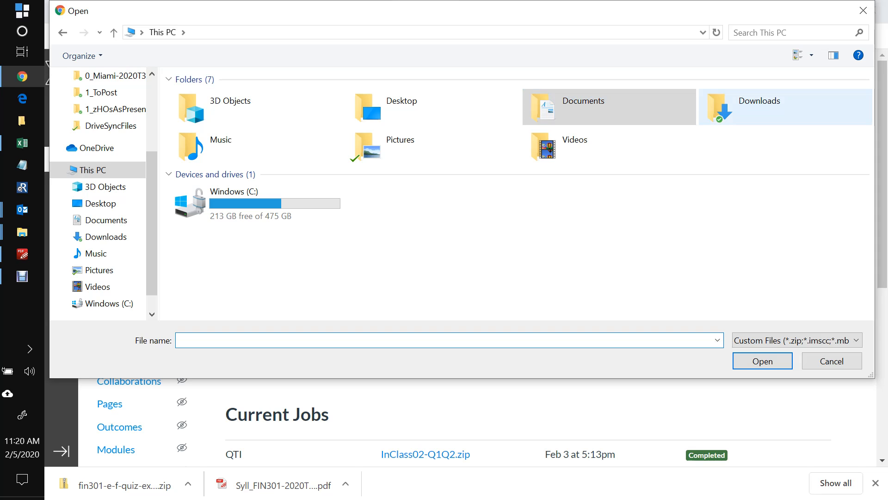
{"action": "double_click", "coordinate": [758, 106]}
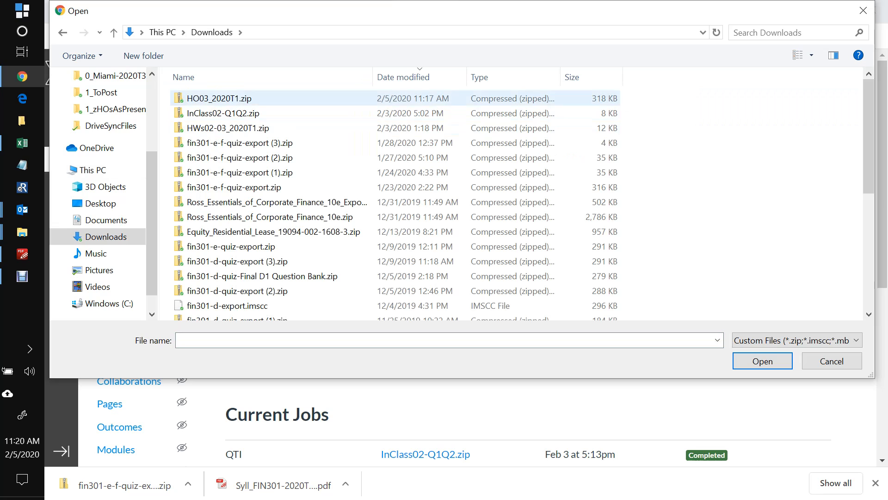
{"action": "left_click", "coordinate": [231, 98]}
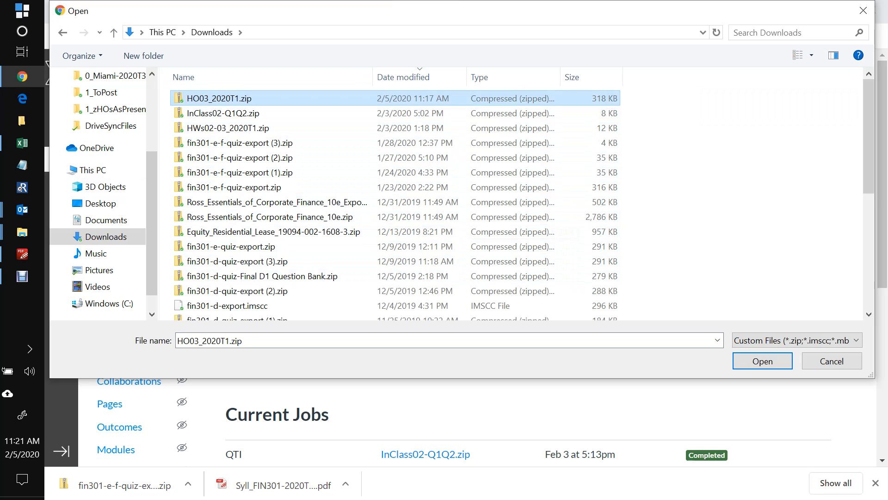
{"action": "key", "text": "Return"}
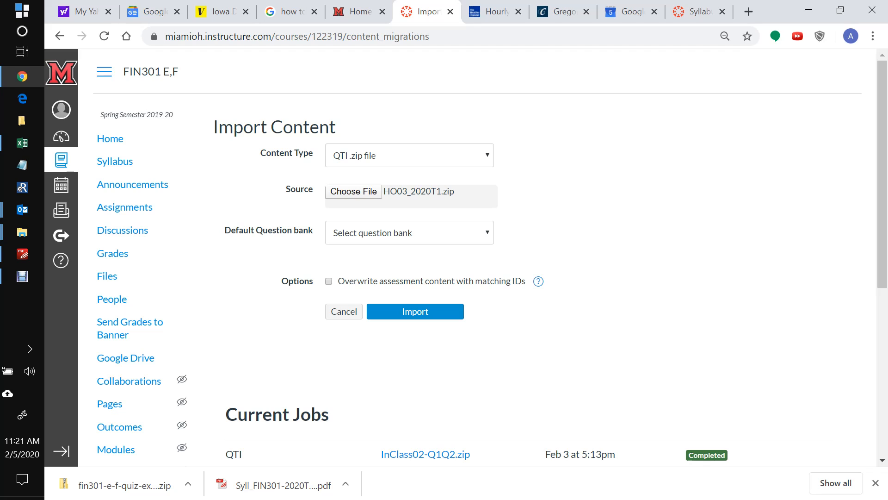
Set the default question bank to 0_Exam1 and import the quiz file into the course
{"action": "left_click", "coordinate": [409, 233]}
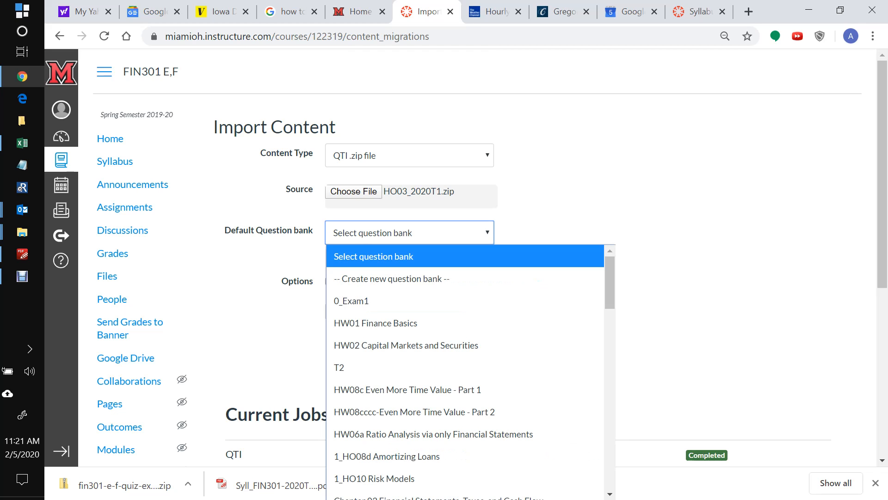
{"action": "key", "text": "Down"}
{"action": "key", "text": "Down"}
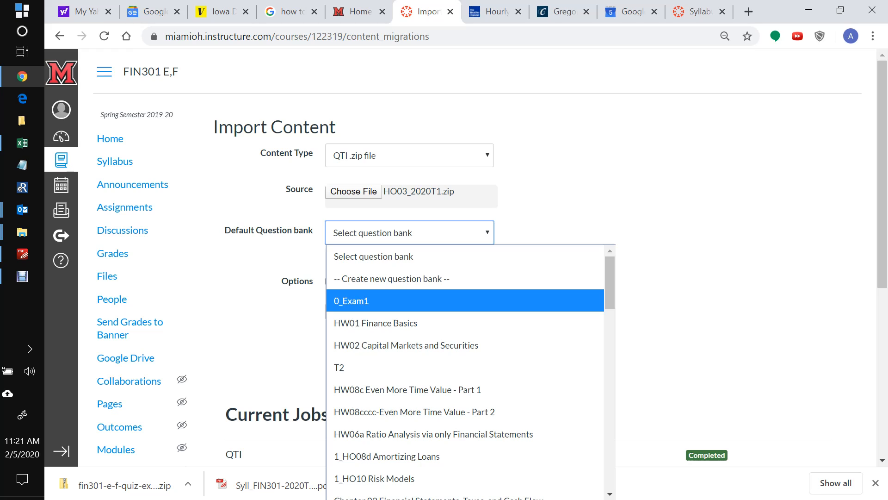
{"action": "key", "text": "Return"}
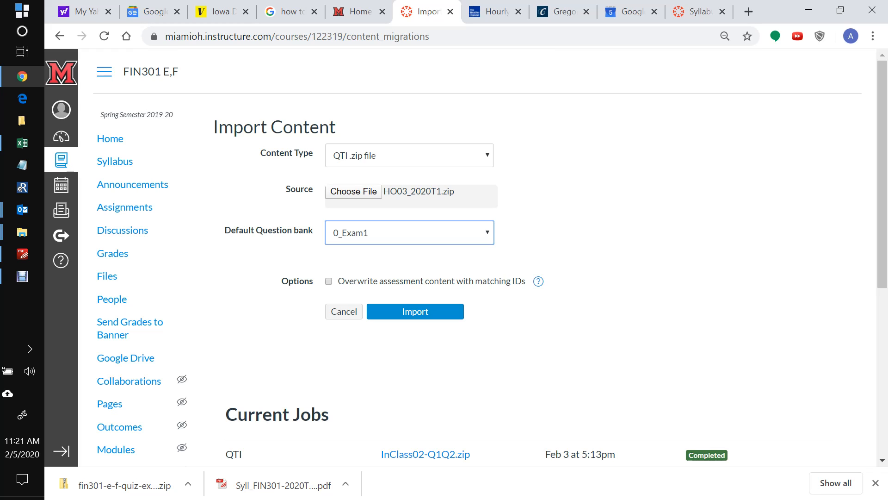
{"action": "left_click", "coordinate": [409, 233]}
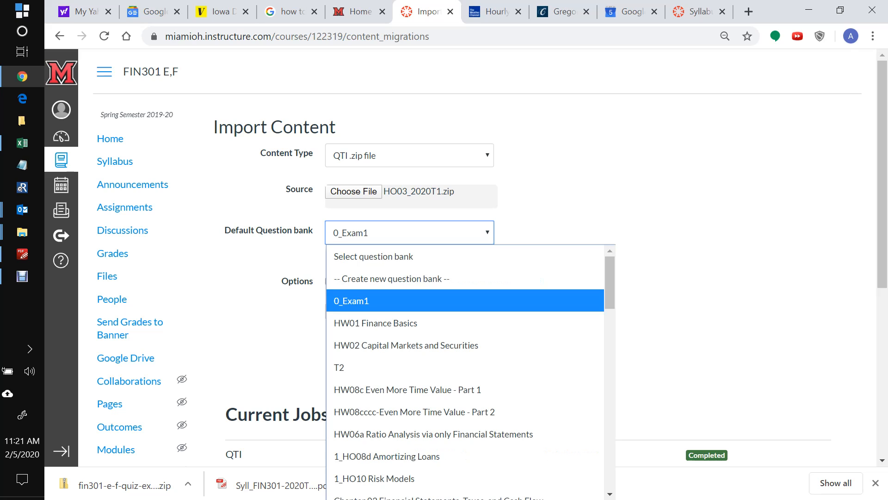
{"action": "left_click", "coordinate": [352, 301]}
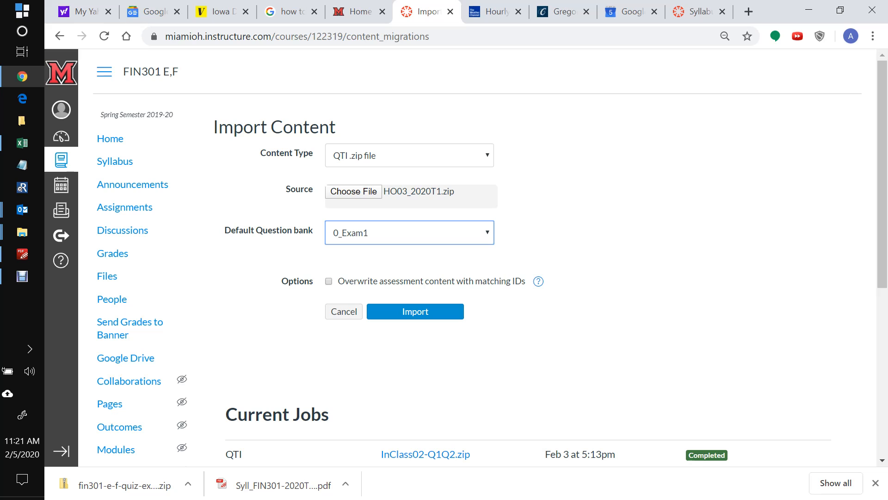
{"action": "left_click", "coordinate": [415, 312]}
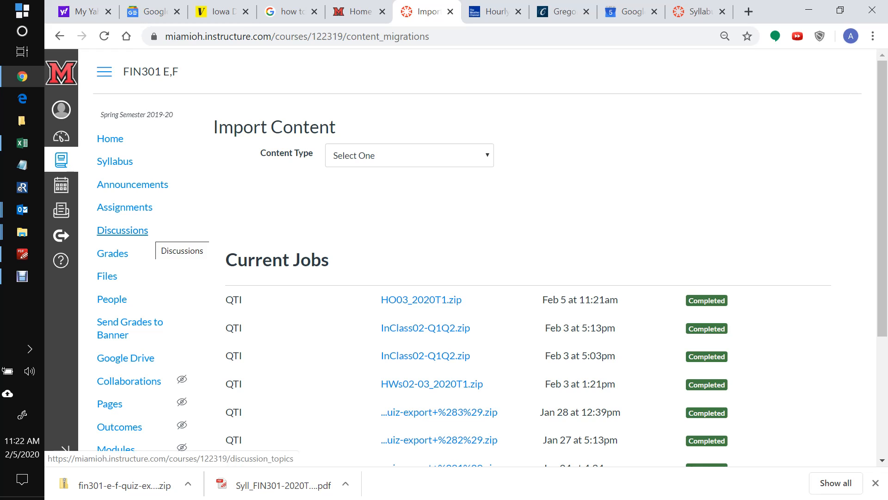
Go to the course assignments and look through the groups for the imported copy of HW03 Financial Accounting Review
{"action": "left_click", "coordinate": [127, 207]}
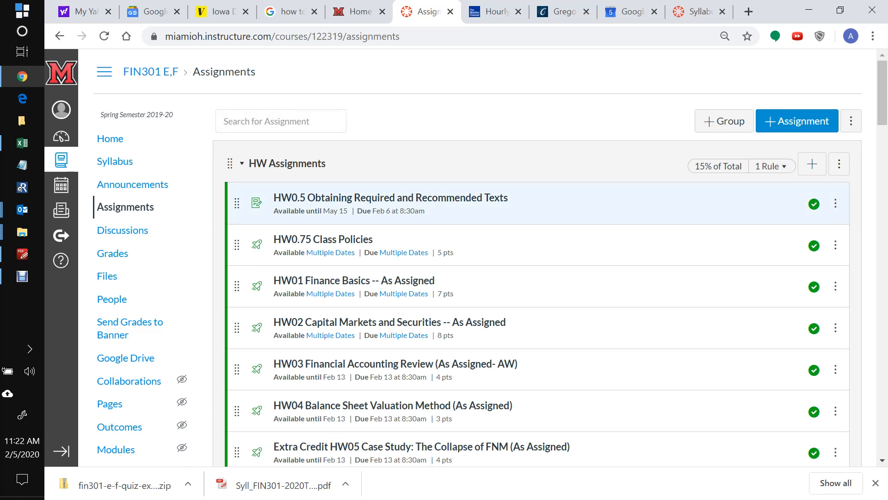
{"action": "scroll", "coordinate": [476, 259], "scroll_direction": "down", "scroll_amount": 4}
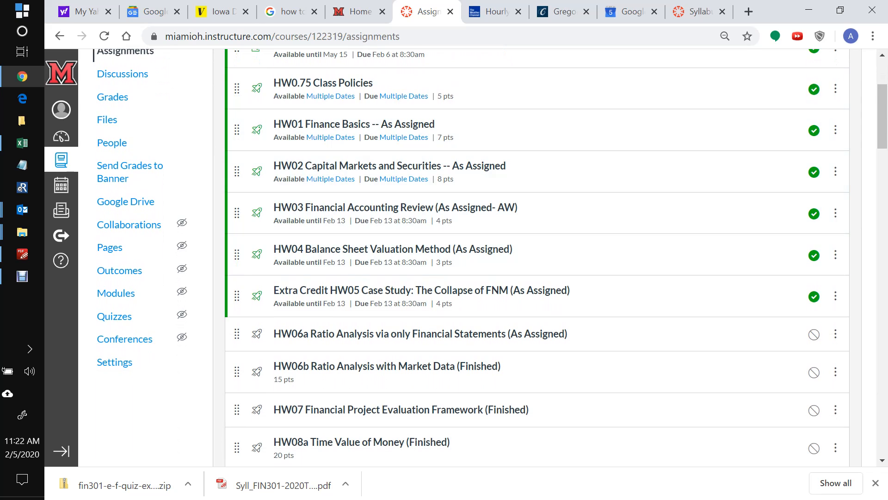
{"action": "scroll", "coordinate": [509, 213], "scroll_direction": "down", "scroll_amount": 2}
{"action": "scroll", "coordinate": [536, 257], "scroll_direction": "down", "scroll_amount": 8}
{"action": "scroll", "coordinate": [537, 257], "scroll_direction": "down", "scroll_amount": 7}
{"action": "scroll", "coordinate": [536, 257], "scroll_direction": "down", "scroll_amount": 6}
{"action": "scroll", "coordinate": [536, 257], "scroll_direction": "down", "scroll_amount": 5}
{"action": "scroll", "coordinate": [536, 257], "scroll_direction": "down", "scroll_amount": 1}
{"action": "scroll", "coordinate": [537, 257], "scroll_direction": "down", "scroll_amount": 4}
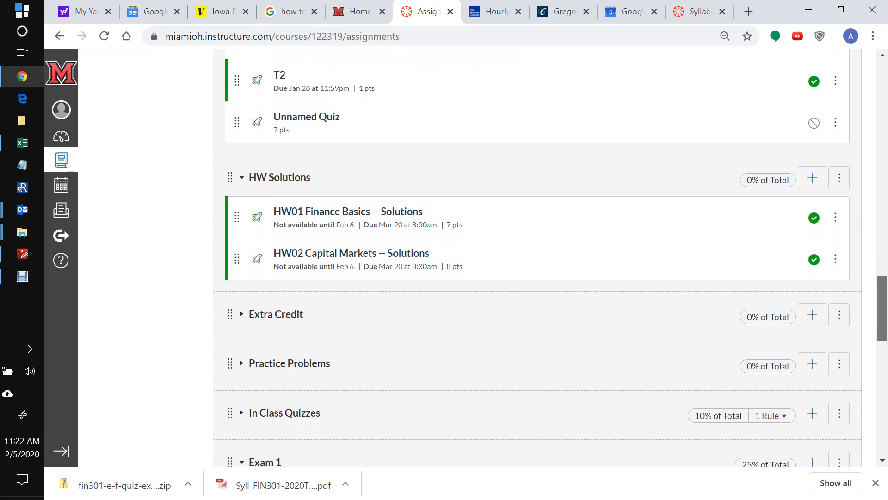
{"action": "scroll", "coordinate": [537, 257], "scroll_direction": "down", "scroll_amount": 8}
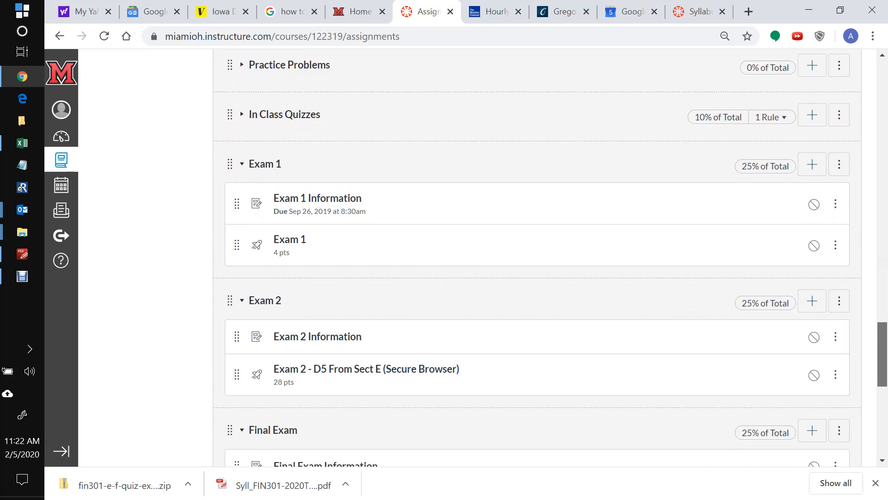
{"action": "scroll", "coordinate": [537, 257], "scroll_direction": "down", "scroll_amount": 3}
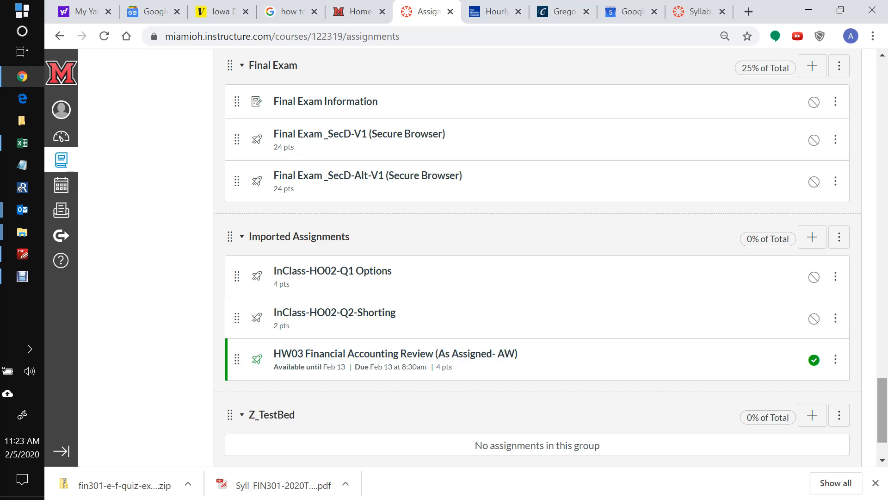
{"action": "scroll", "coordinate": [537, 259], "scroll_direction": "up", "scroll_amount": 15}
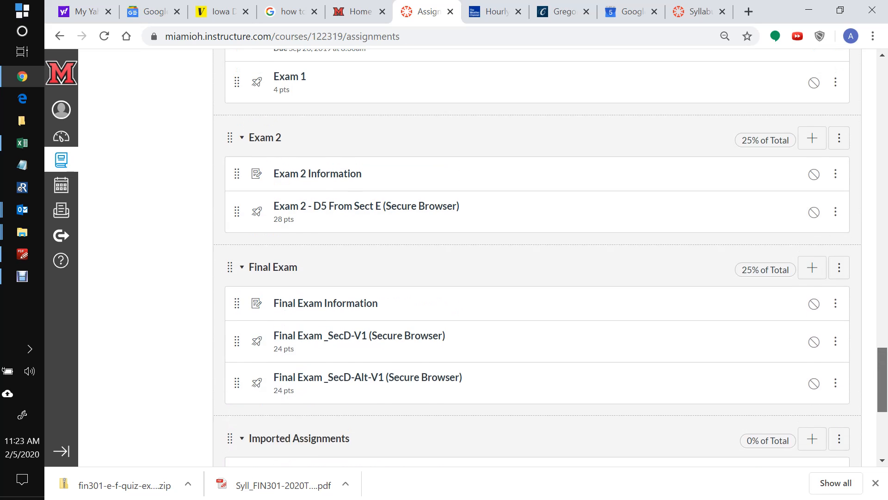
Rename the original HW03 quiz in the homework group to HW03 Financial Accounting Review (As Assigned) and save it
{"action": "scroll", "coordinate": [537, 259], "scroll_direction": "up", "scroll_amount": 10}
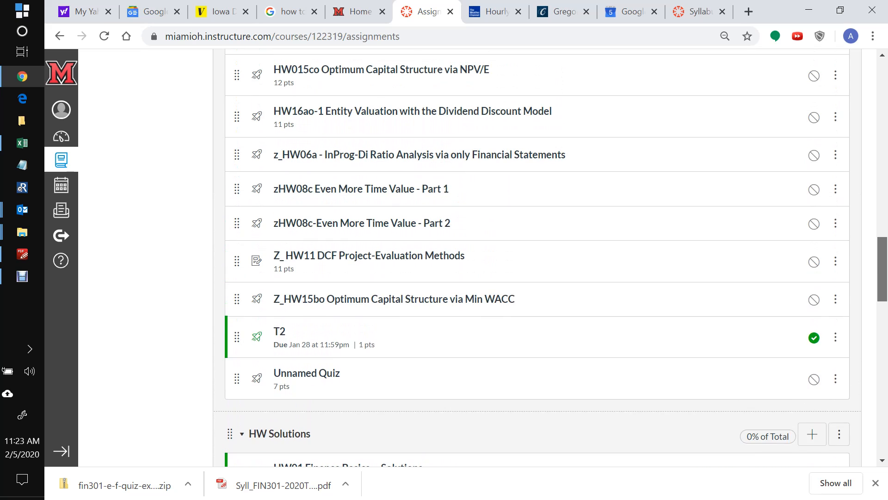
{"action": "scroll", "coordinate": [537, 259], "scroll_direction": "up", "scroll_amount": 10}
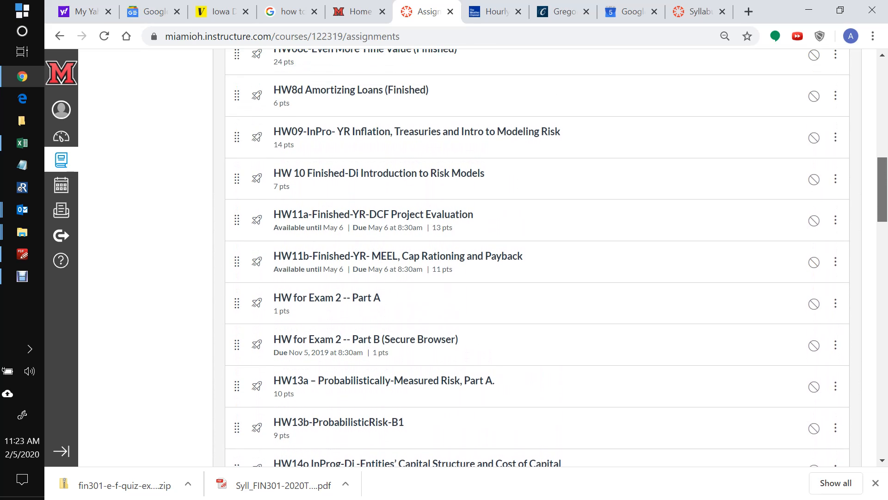
{"action": "scroll", "coordinate": [536, 259], "scroll_direction": "up", "scroll_amount": 4}
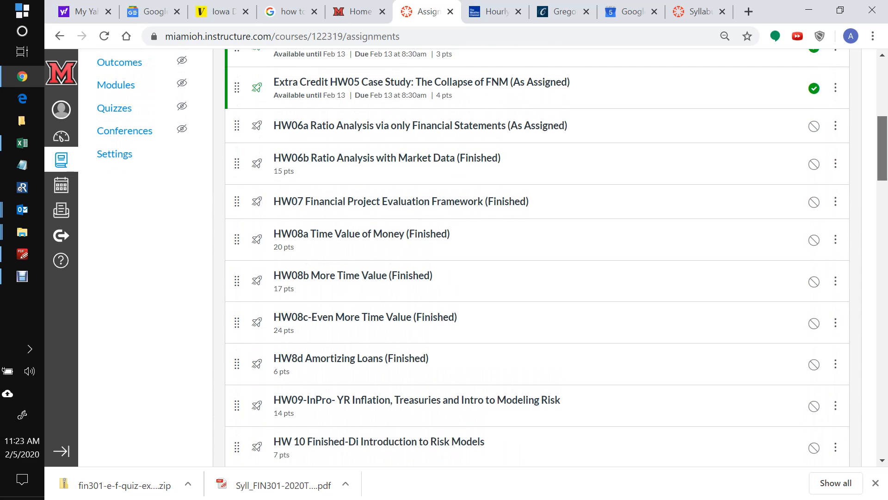
{"action": "scroll", "coordinate": [536, 259], "scroll_direction": "up", "scroll_amount": 4}
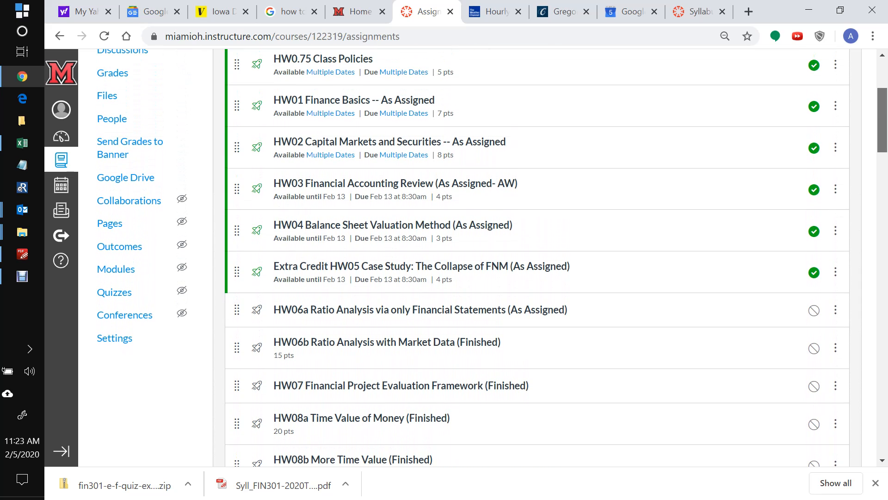
{"action": "left_click", "coordinate": [835, 189]}
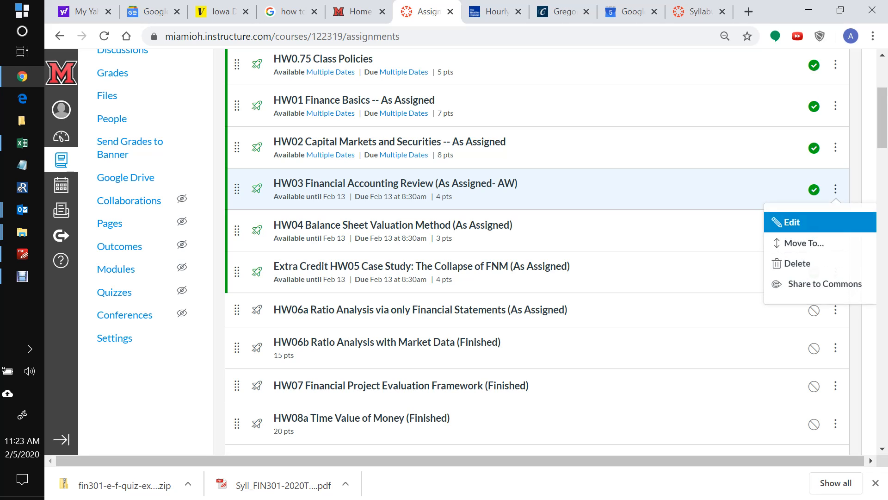
{"action": "left_click", "coordinate": [792, 222]}
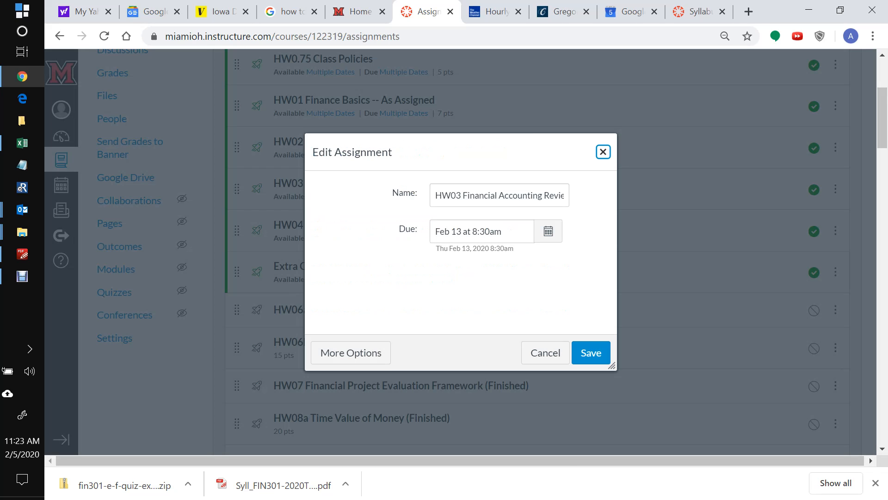
{"action": "left_click", "coordinate": [554, 195]}
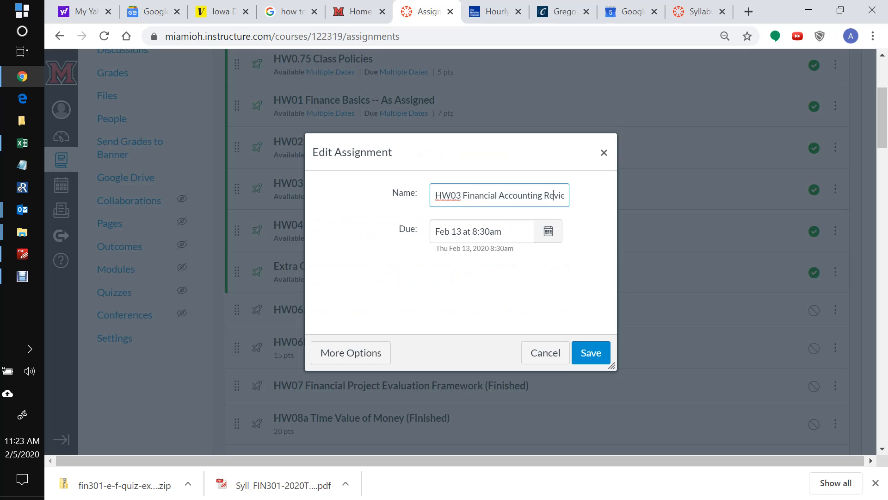
{"action": "key", "text": "Right"}
{"action": "key", "text": "Right"}
{"action": "key", "text": "Right"}
{"action": "key", "text": "Right"}
{"action": "key", "text": "Right"}
{"action": "key", "text": "Right"}
{"action": "key", "text": "Right"}
{"action": "key", "text": "Right"}
{"action": "key", "text": "Right"}
{"action": "key", "text": "Right"}
{"action": "key", "text": "Right"}
{"action": "key", "text": "Right"}
{"action": "key", "text": "Right"}
{"action": "key", "text": "Right"}
{"action": "key", "text": "Right"}
{"action": "key", "text": "Right"}
{"action": "key", "text": "Right"}
{"action": "key", "text": "Right"}
{"action": "key", "text": "Right"}
{"action": "key", "text": "Right"}
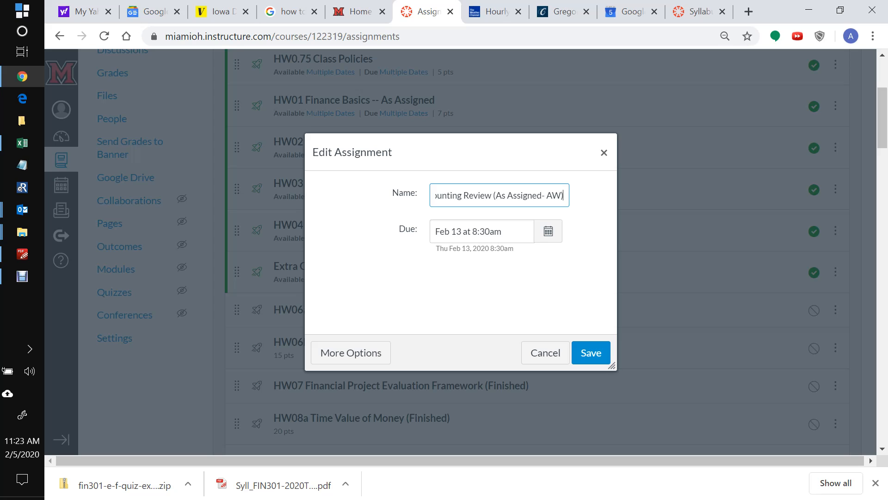
{"action": "key", "text": "BackSpace"}
{"action": "key", "text": "BackSpace"}
{"action": "key", "text": "BackSpace"}
{"action": "key", "text": "BackSpace"}
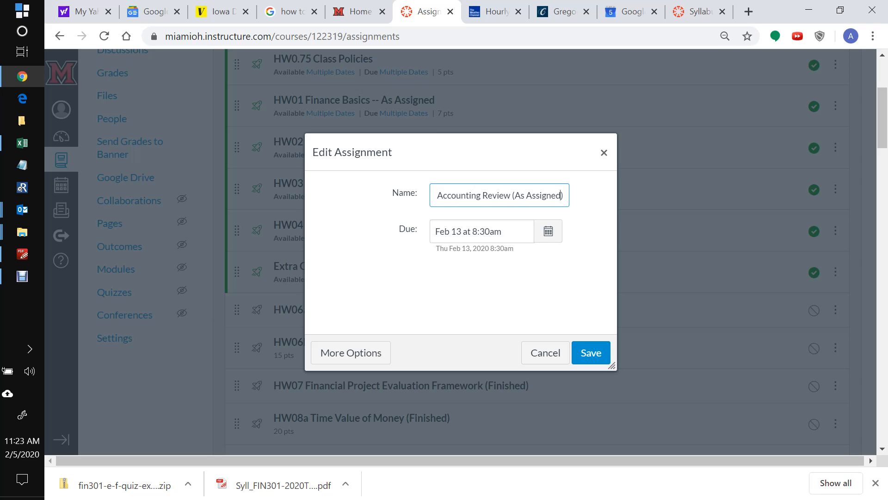
{"action": "left_click", "coordinate": [500, 291]}
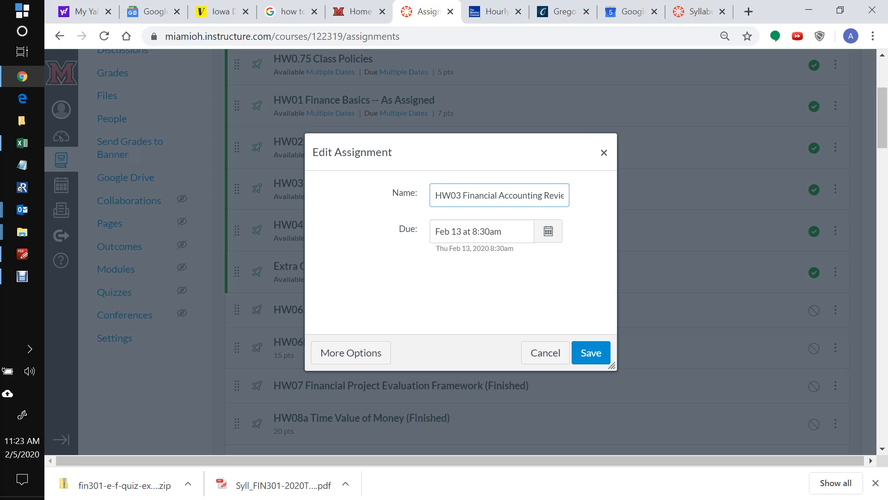
{"action": "left_click", "coordinate": [591, 353]}
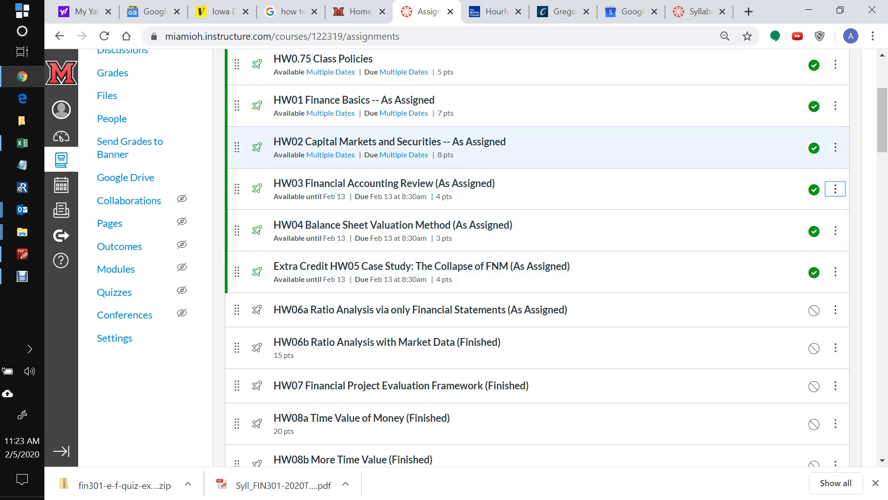
Collapse the assignment groups between HW Solutions and Imported Assignments, from Extra Credit through Final Exam
{"action": "left_click_drag", "start_coordinate": [882, 121], "coordinate": [882, 422]}
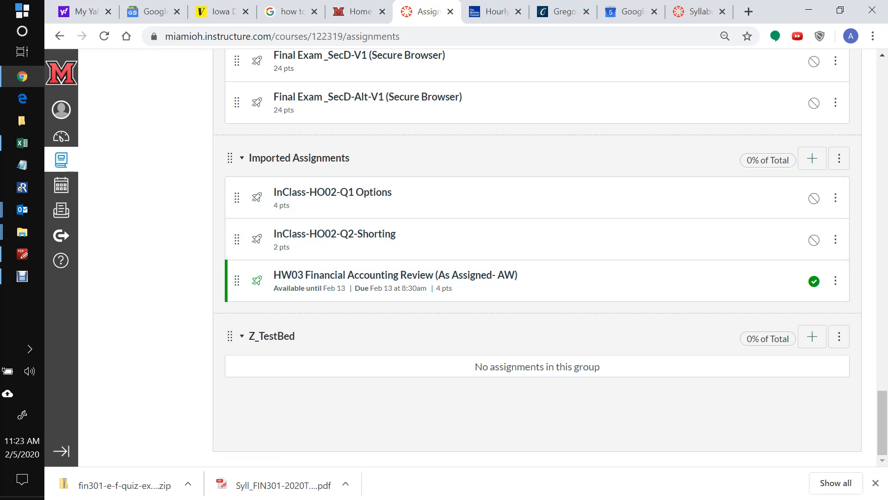
{"action": "scroll", "coordinate": [537, 393], "scroll_direction": "up", "scroll_amount": 3}
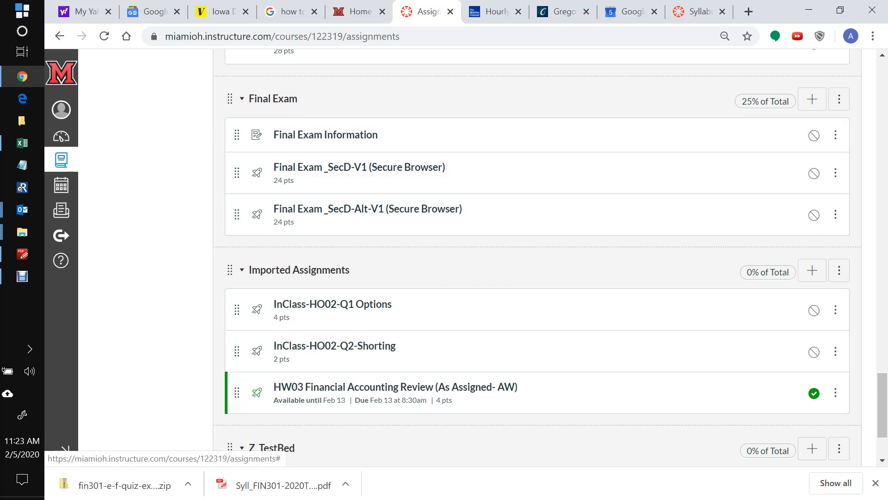
{"action": "left_click", "coordinate": [273, 98]}
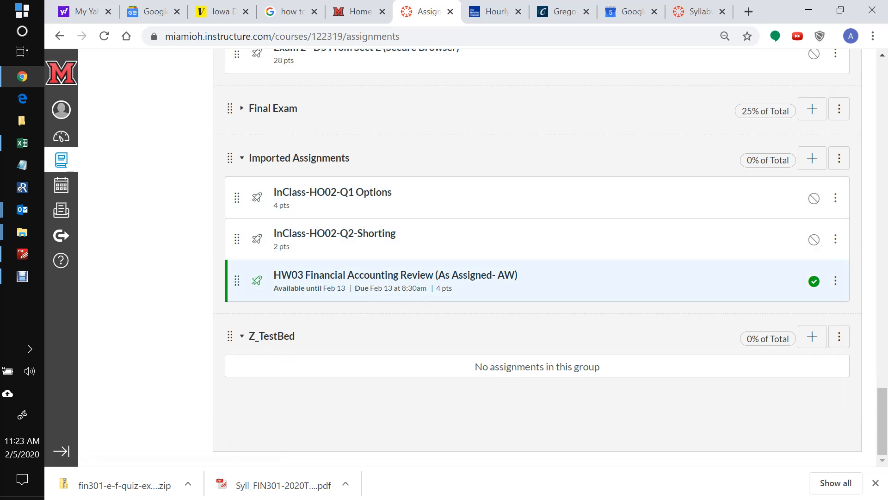
{"action": "scroll", "coordinate": [536, 252], "scroll_direction": "up", "scroll_amount": 4}
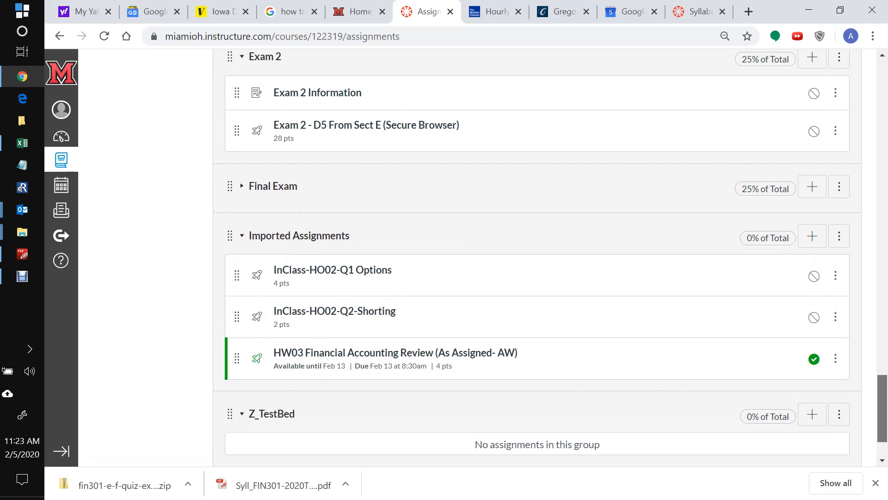
{"action": "scroll", "coordinate": [536, 292], "scroll_direction": "up", "scroll_amount": 1}
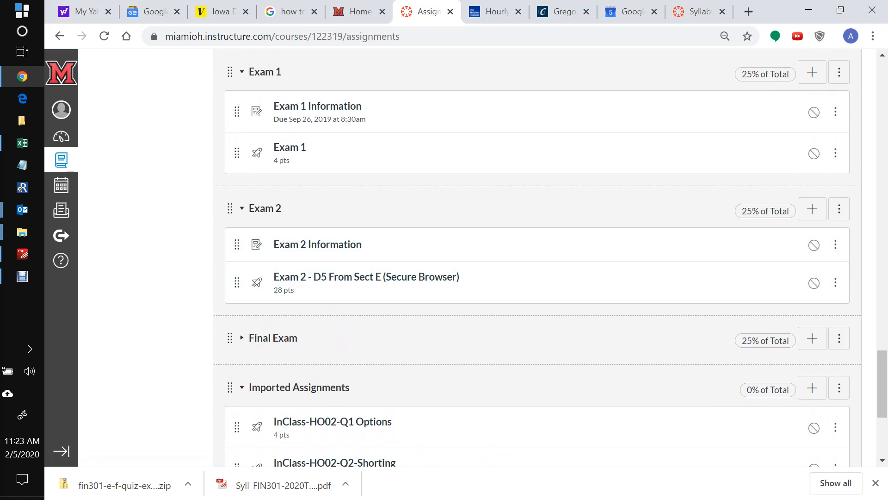
{"action": "left_click", "coordinate": [242, 209]}
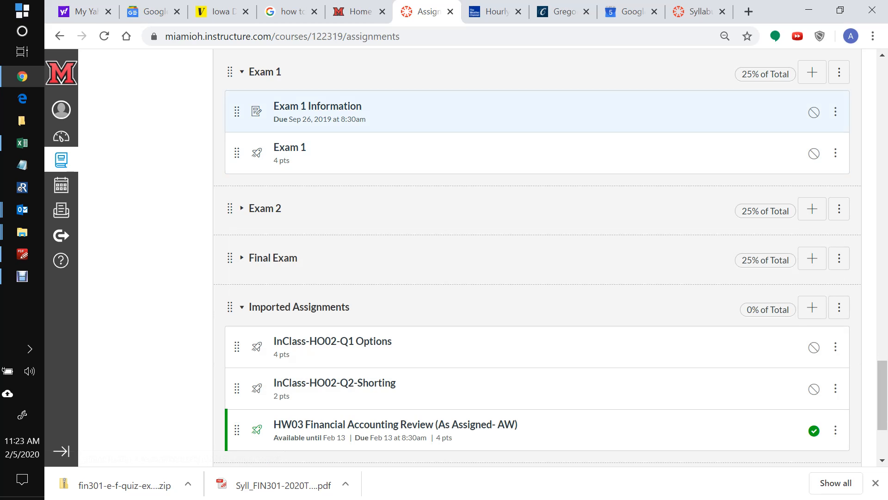
{"action": "left_click", "coordinate": [242, 71]}
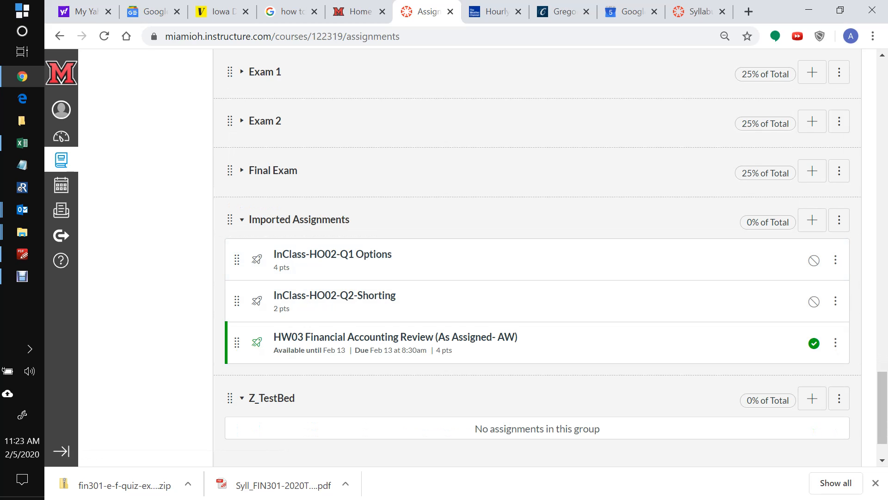
{"action": "scroll", "coordinate": [537, 259], "scroll_direction": "up", "scroll_amount": 3}
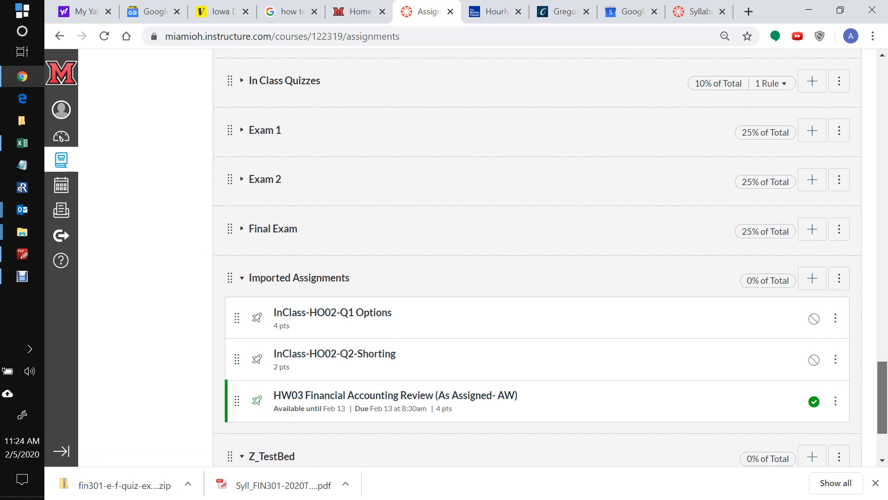
{"action": "scroll", "coordinate": [537, 259], "scroll_direction": "up", "scroll_amount": 4}
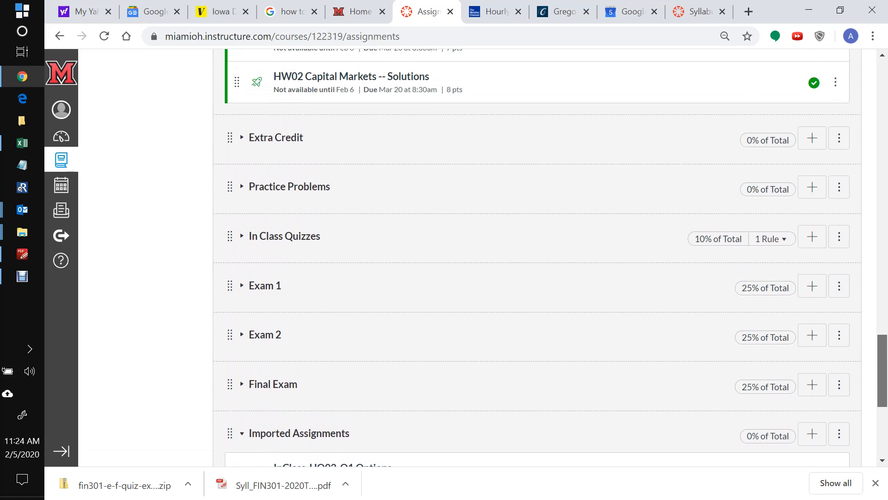
Move the imported HW03 Financial Accounting Review (As Assigned- AW) into the HW Solutions group, below HW02 Capital Markets -- Solutions
{"action": "scroll", "coordinate": [536, 379], "scroll_direction": "down", "scroll_amount": 5}
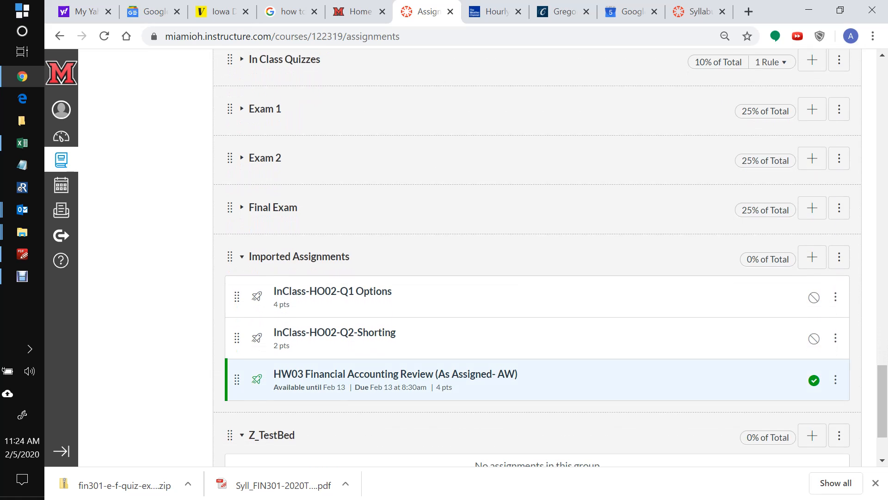
{"action": "left_click_drag", "start_coordinate": [237, 379], "coordinate": [234, 248]}
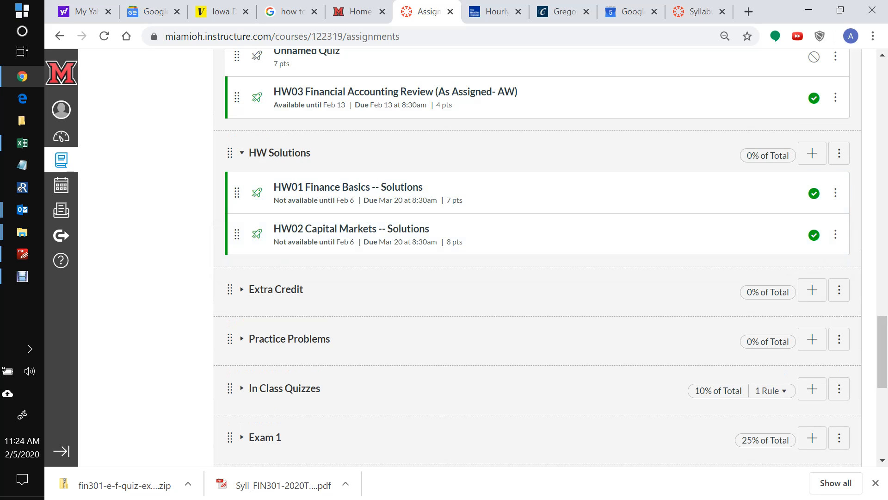
{"action": "left_click", "coordinate": [275, 289]}
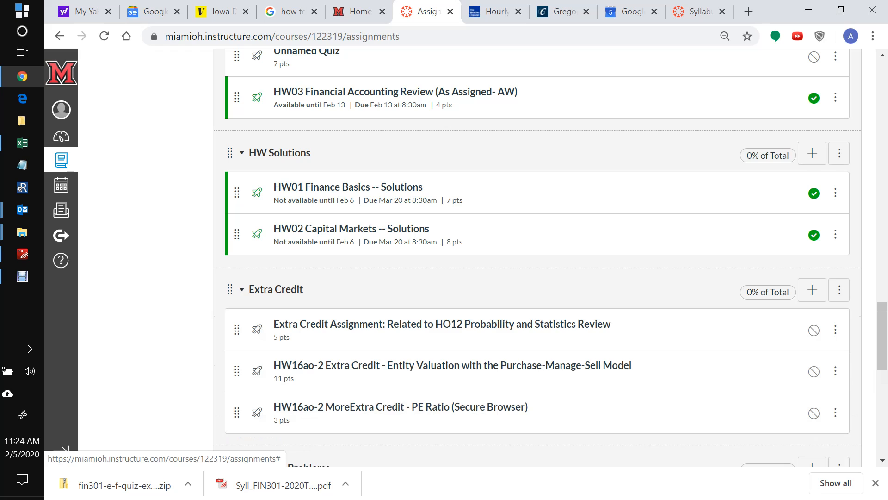
{"action": "left_click", "coordinate": [275, 289]}
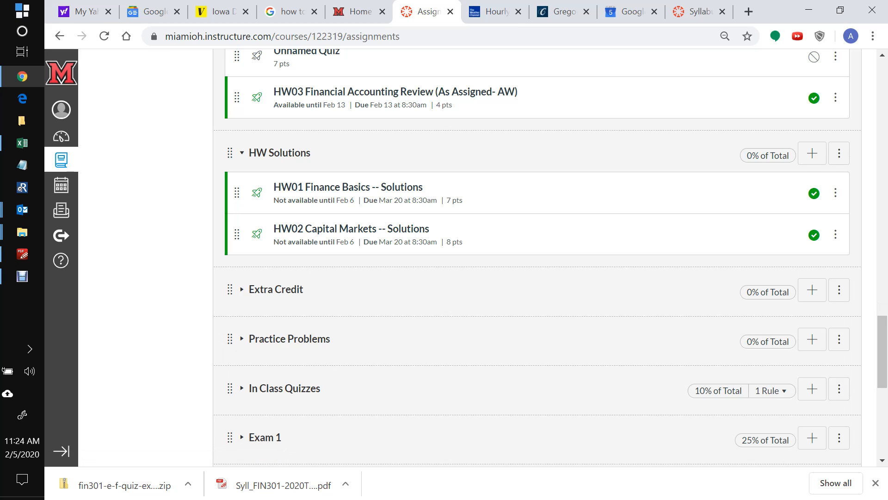
{"action": "left_click_drag", "start_coordinate": [882, 352], "coordinate": [882, 418]}
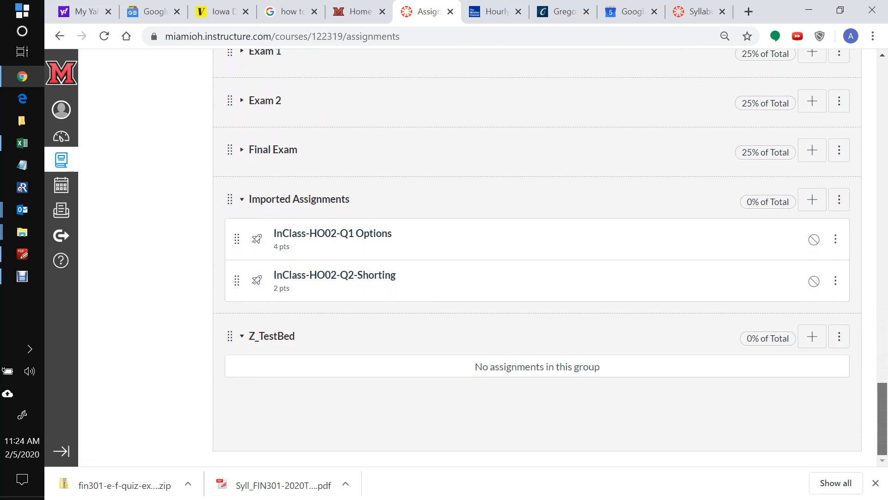
{"action": "left_click_drag", "start_coordinate": [882, 419], "coordinate": [882, 396]}
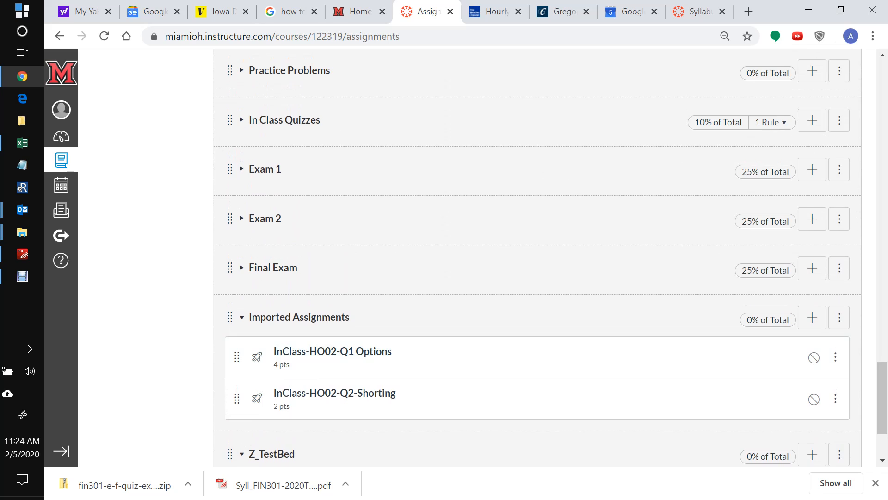
{"action": "left_click_drag", "start_coordinate": [882, 396], "coordinate": [882, 335]}
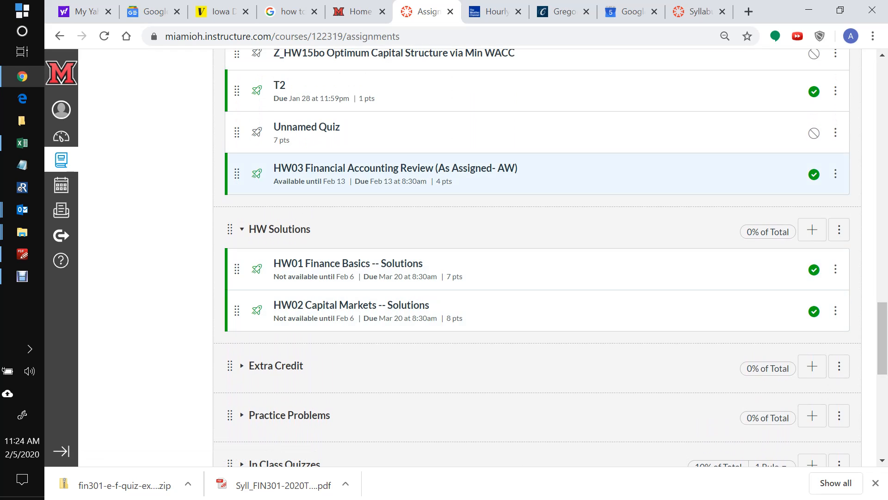
{"action": "left_click_drag", "start_coordinate": [236, 173], "coordinate": [240, 289]}
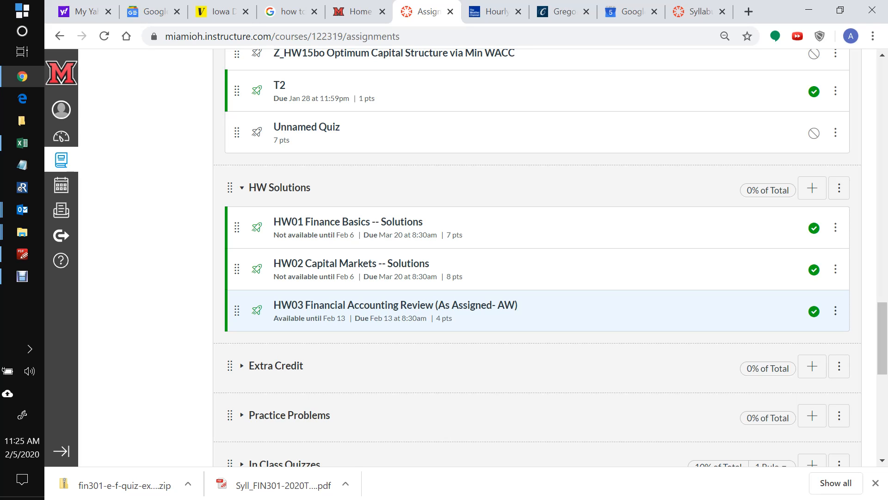
Open the full editing options of the HW03 copy in HW Solutions and turn off Allow Multiple Attempts
{"action": "left_click", "coordinate": [835, 311]}
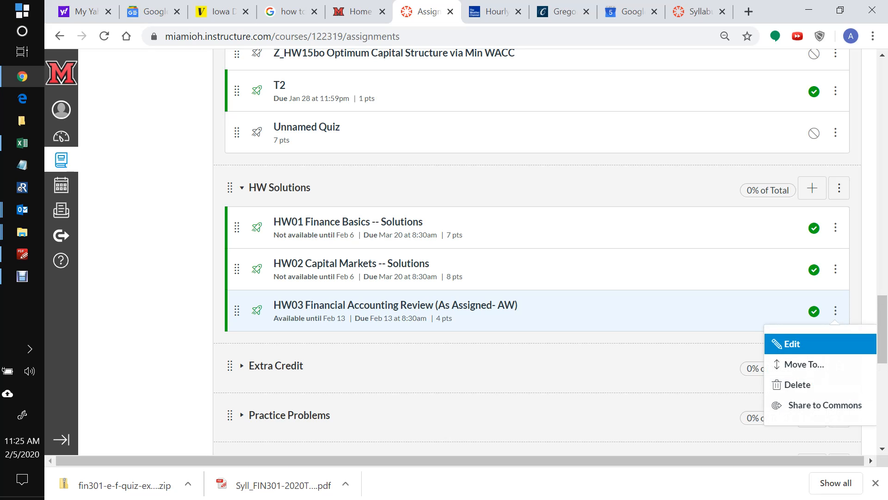
{"action": "left_click", "coordinate": [792, 344]}
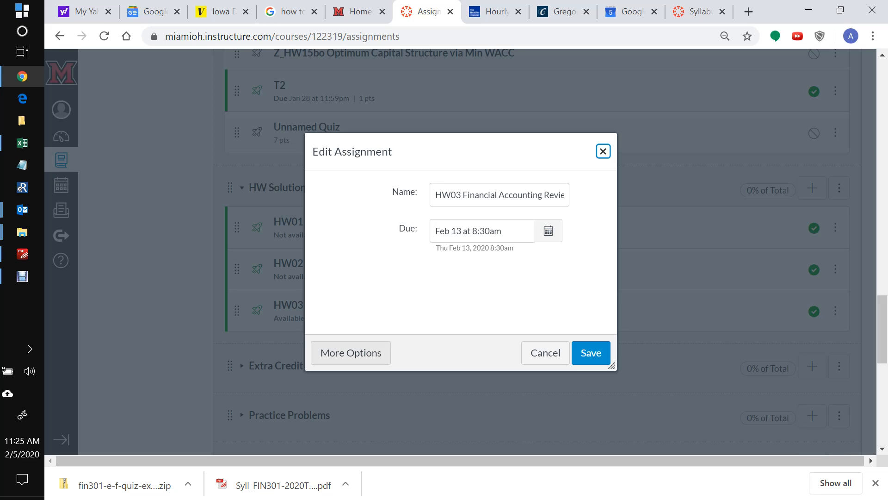
{"action": "left_click", "coordinate": [351, 353]}
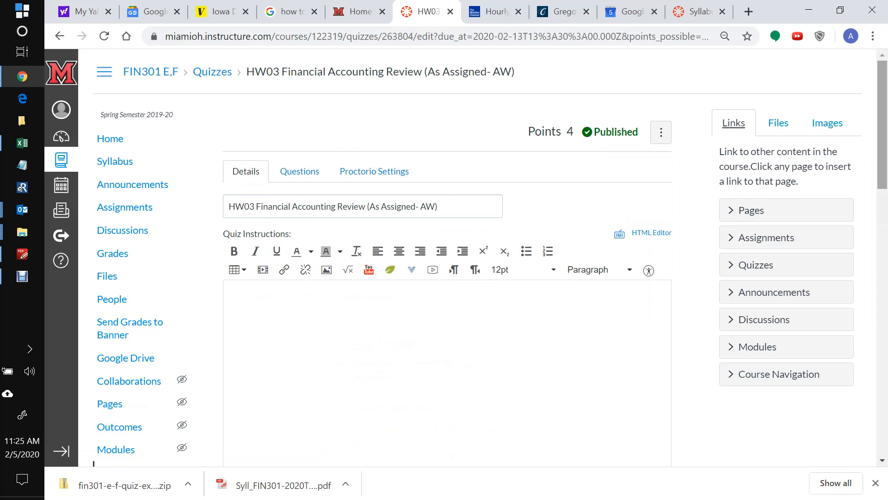
{"action": "scroll", "coordinate": [491, 259], "scroll_direction": "down", "scroll_amount": 3}
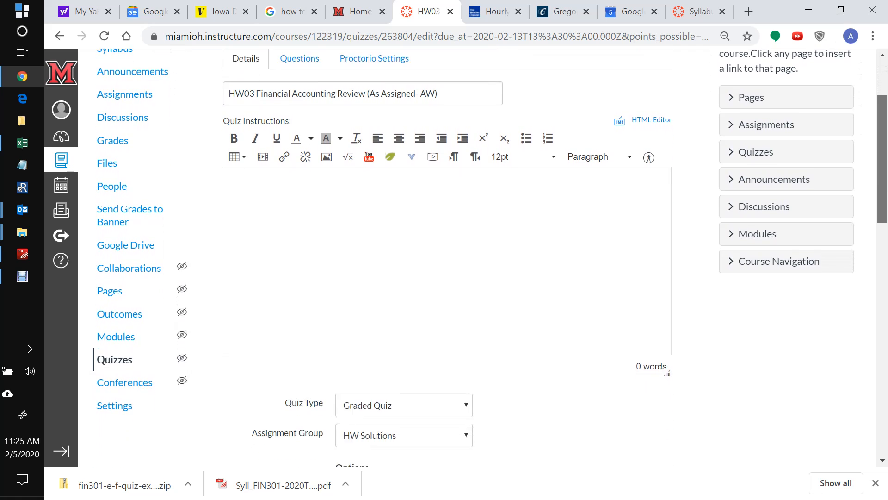
{"action": "scroll", "coordinate": [491, 259], "scroll_direction": "down", "scroll_amount": 6}
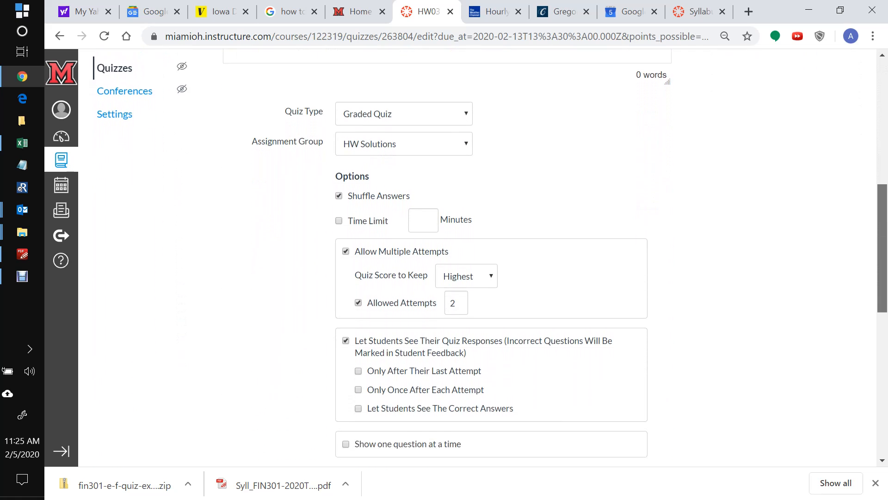
{"action": "scroll", "coordinate": [490, 259], "scroll_direction": "down", "scroll_amount": 1}
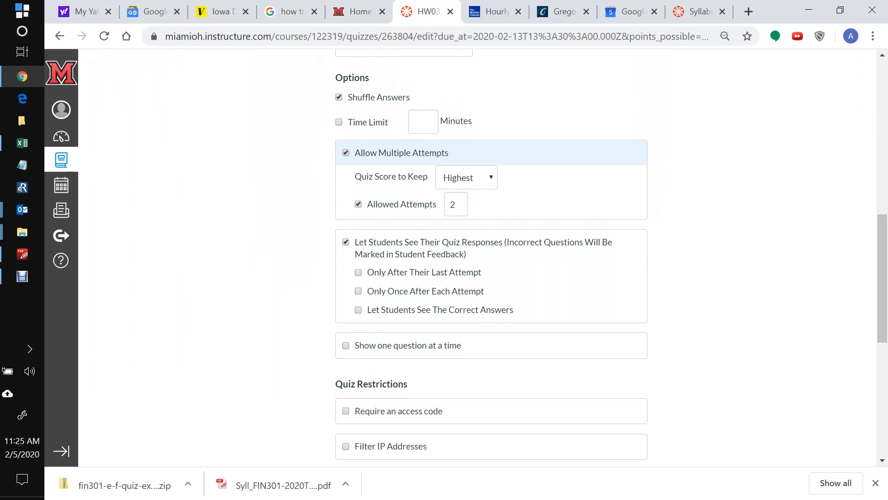
{"action": "left_click", "coordinate": [346, 153]}
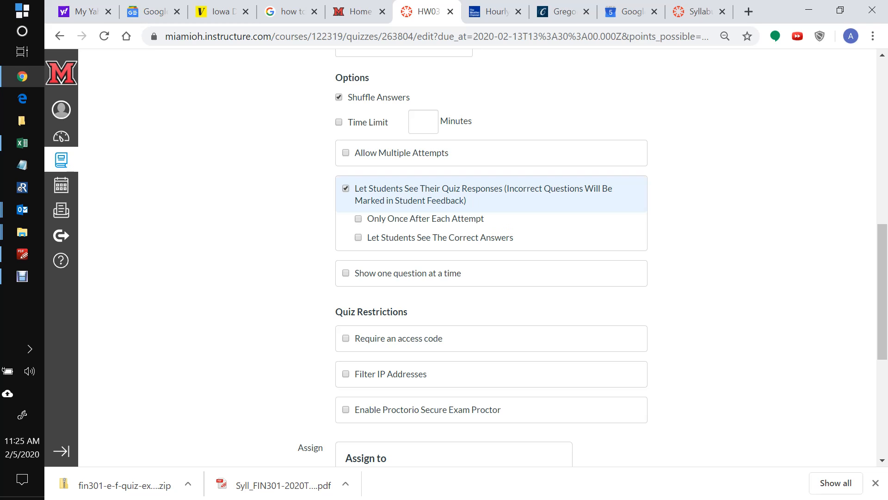
Let students see the correct answers of the HW03 copy and set its Available from date to Feb 13 8:30am
{"action": "left_click", "coordinate": [358, 238]}
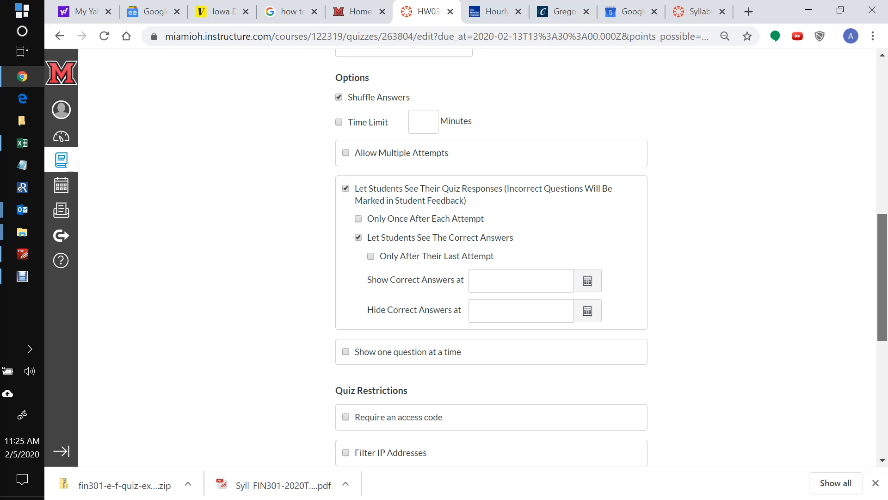
{"action": "scroll", "coordinate": [611, 256], "scroll_direction": "down", "scroll_amount": 4}
{"action": "scroll", "coordinate": [611, 256], "scroll_direction": "down", "scroll_amount": 4}
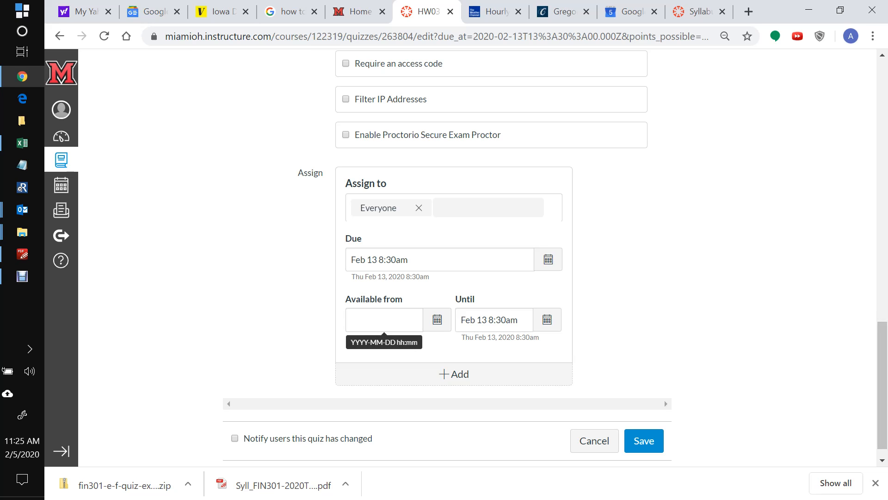
{"action": "left_click", "coordinate": [353, 319]}
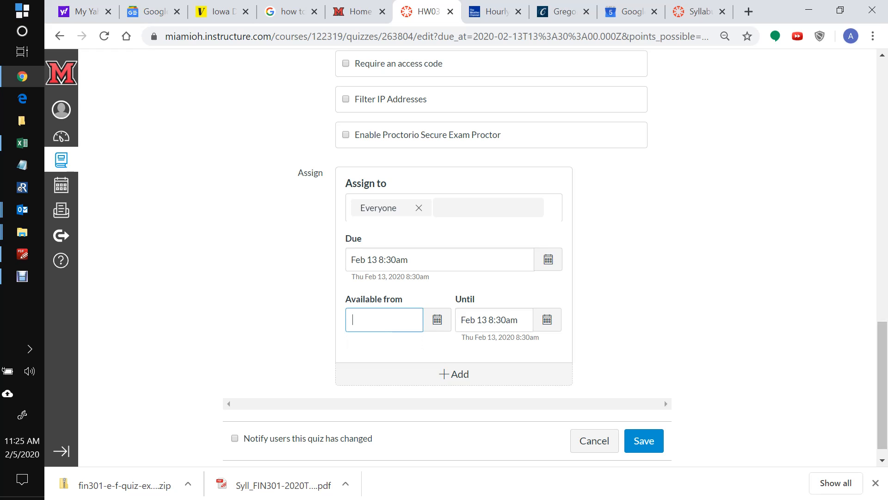
{"action": "type", "text": "Fe"}
{"action": "key", "text": "BackSpace"}
{"action": "key", "text": "BackSpace"}
{"action": "type", "text": "eb"}
{"action": "key", "text": "BackSpace"}
{"action": "key", "text": "BackSpace"}
{"action": "key", "text": "BackSpace"}
{"action": "type", "text": "eb"}
{"action": "key", "text": "BackSpace"}
{"action": "key", "text": "BackSpace"}
{"action": "key", "text": "BackSpace"}
{"action": "type", "text": "Feb 13 8:30am"}
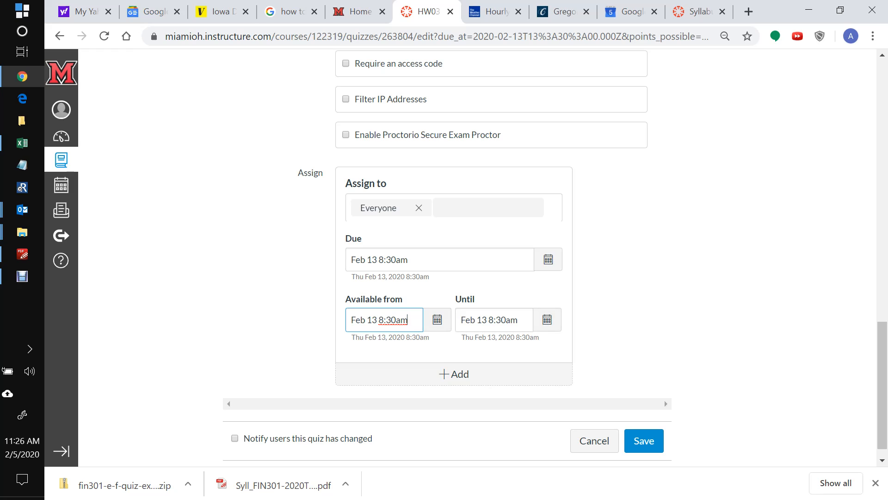
Set the Until date of the HW03 copy to Mar 20 8:30am
{"action": "left_click", "coordinate": [487, 319]}
{"action": "key", "text": "BackSpace"}
{"action": "key", "text": "BackSpace"}
{"action": "key", "text": "BackSpace"}
{"action": "key", "text": "BackSpace"}
{"action": "key", "text": "BackSpace"}
{"action": "key", "text": "BackSpace"}
{"action": "key", "text": "BackSpace"}
{"action": "type", "text": "Mar"}
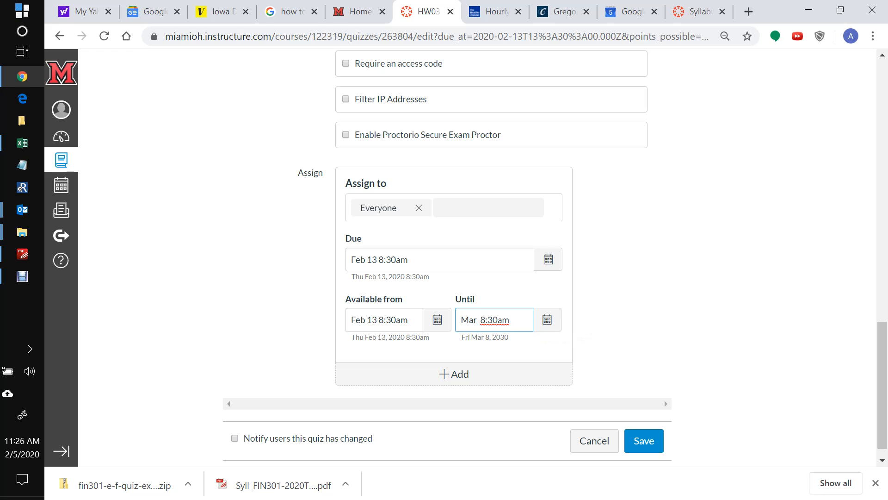
{"action": "type", "text": " 20,"}
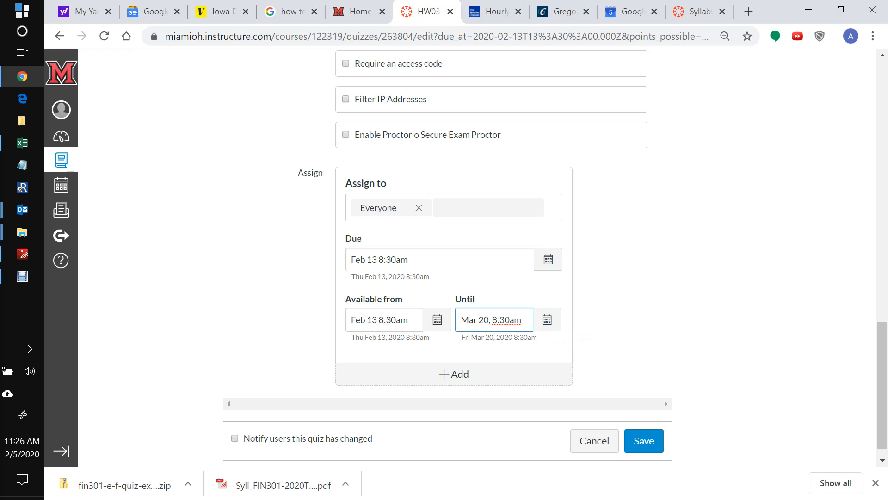
{"action": "key", "text": "Tab"}
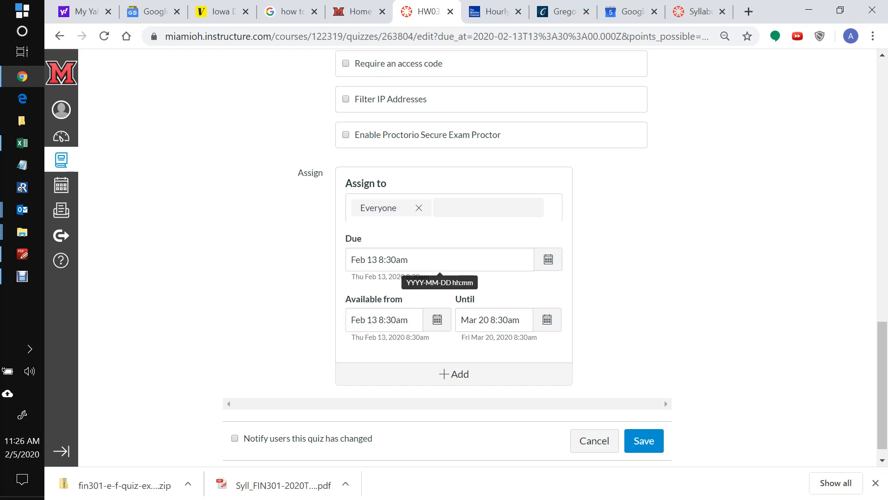
Set the Due date of the HW03 copy to Mar 20 8:30am and save the quiz
{"action": "left_click", "coordinate": [377, 259]}
{"action": "key", "text": "BackSpace"}
{"action": "key", "text": "BackSpace"}
{"action": "key", "text": "BackSpace"}
{"action": "key", "text": "BackSpace"}
{"action": "key", "text": "BackSpace"}
{"action": "key", "text": "BackSpace"}
{"action": "key", "text": "BackSpace"}
{"action": "type", "text": "Mar 20"}
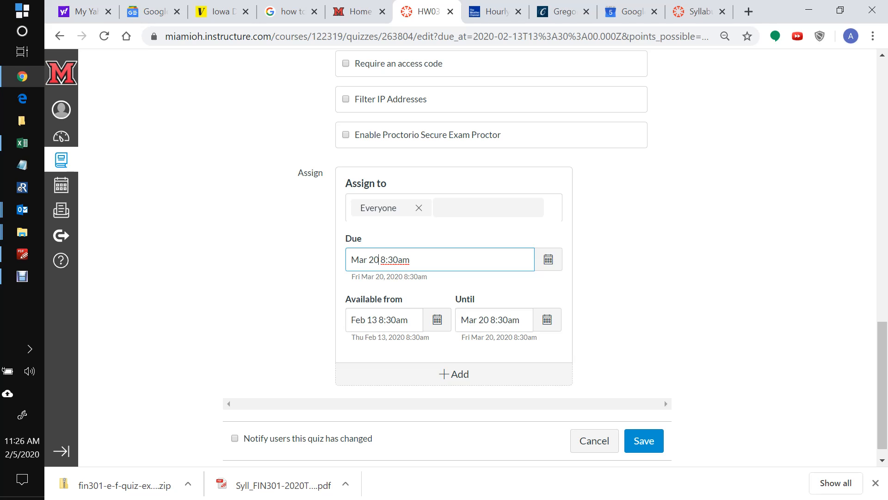
{"action": "key", "text": "Tab"}
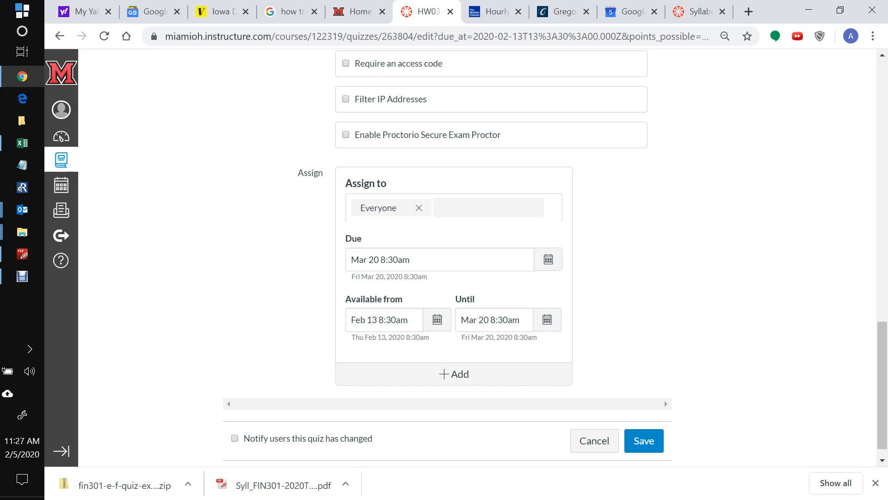
{"action": "left_click", "coordinate": [644, 441]}
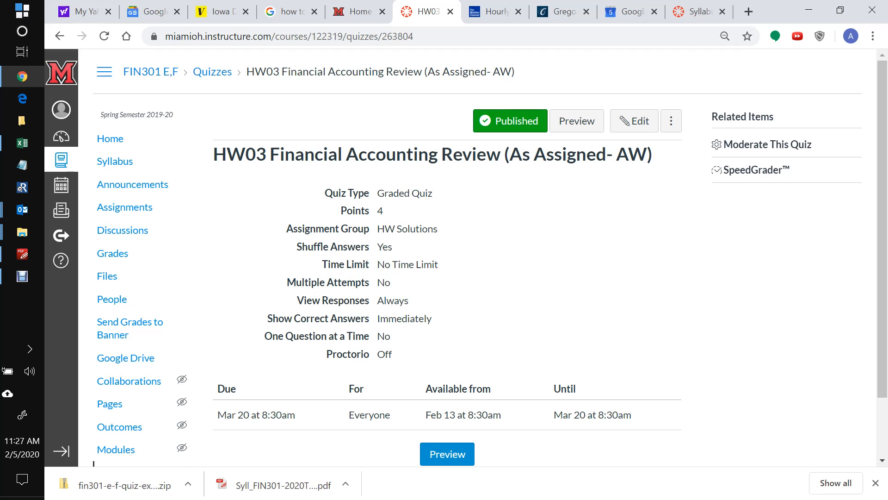
Take a preview attempt of the HW03 copy with sample answers, including "Decrease the firm's equity" for Question 1, and submit it
{"action": "left_click", "coordinate": [577, 121]}
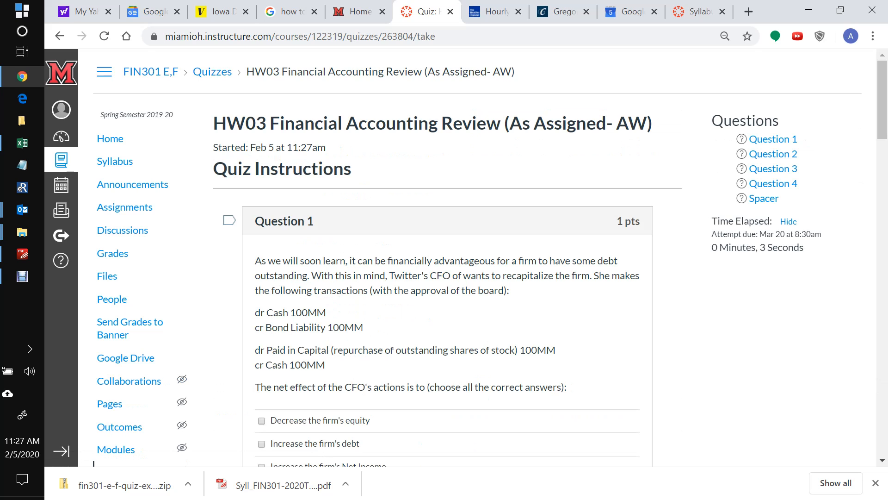
{"action": "scroll", "coordinate": [490, 258], "scroll_direction": "down", "scroll_amount": 2}
{"action": "scroll", "coordinate": [491, 257], "scroll_direction": "down", "scroll_amount": 2}
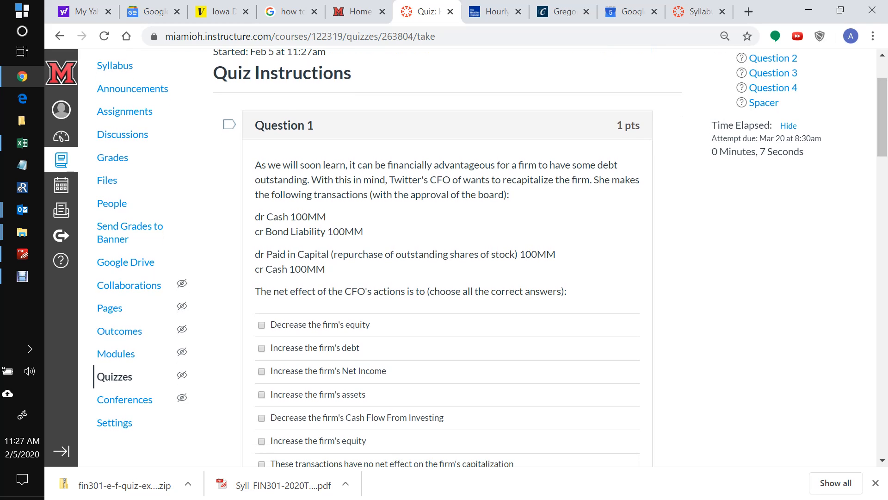
{"action": "left_click", "coordinate": [262, 326]}
{"action": "scroll", "coordinate": [444, 254], "scroll_direction": "down", "scroll_amount": 10}
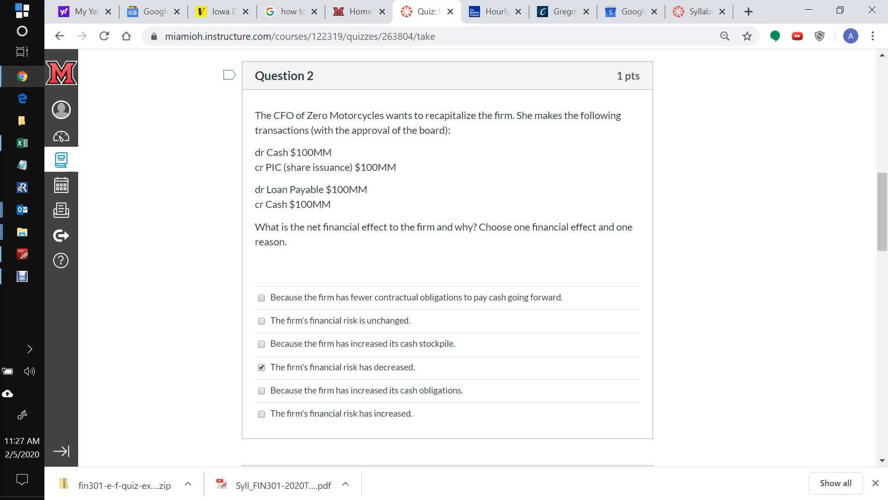
{"action": "scroll", "coordinate": [444, 255], "scroll_direction": "down", "scroll_amount": 10}
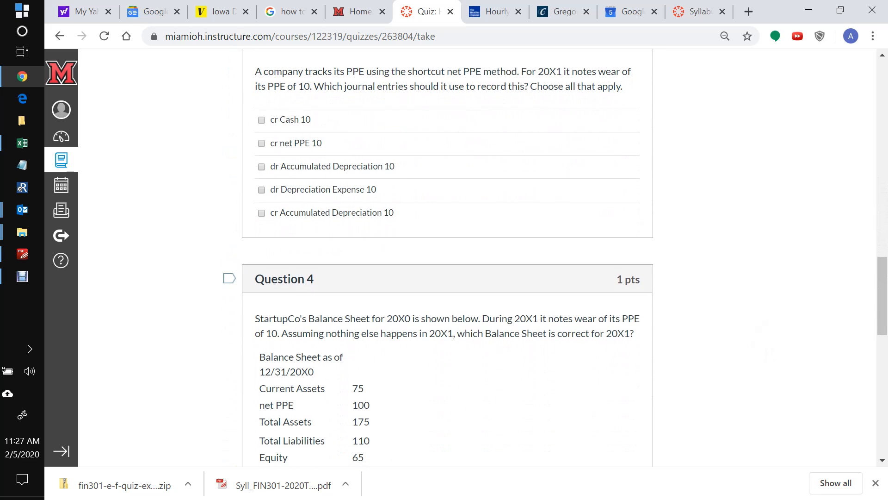
{"action": "scroll", "coordinate": [444, 254], "scroll_direction": "down", "scroll_amount": 8}
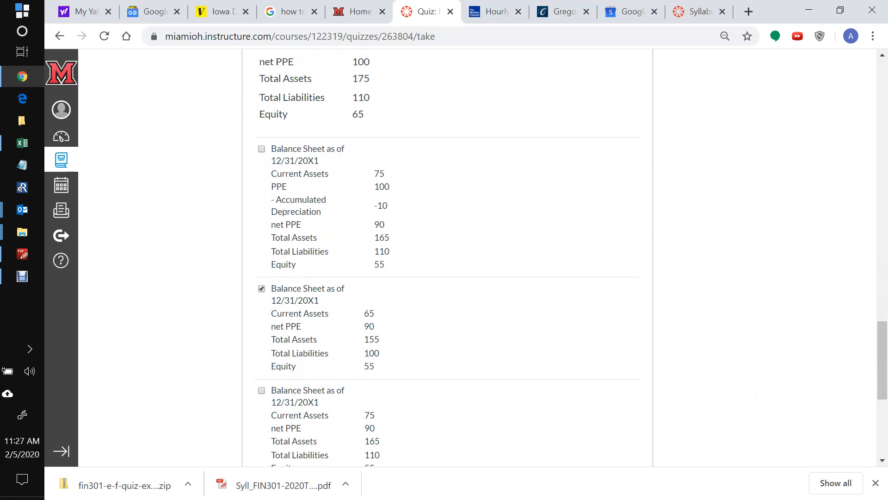
{"action": "scroll", "coordinate": [444, 255], "scroll_direction": "down", "scroll_amount": 7}
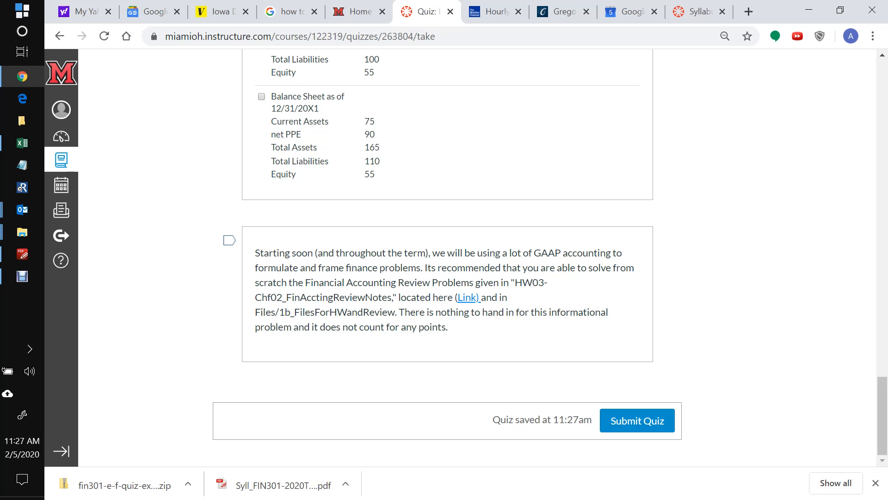
{"action": "left_click", "coordinate": [637, 421]}
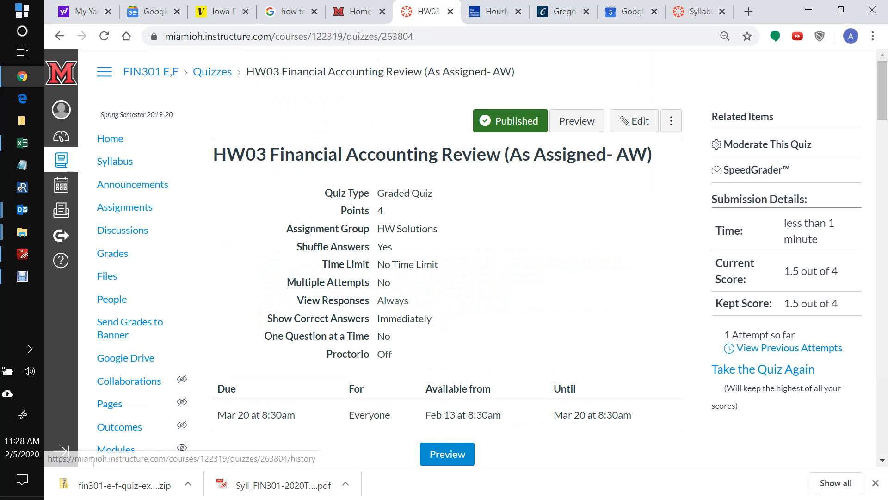
Review the submitted preview attempt question by question to check how the correct answers are shown to students
{"action": "scroll", "coordinate": [444, 254], "scroll_direction": "down", "scroll_amount": 3}
{"action": "scroll", "coordinate": [444, 254], "scroll_direction": "down", "scroll_amount": 10}
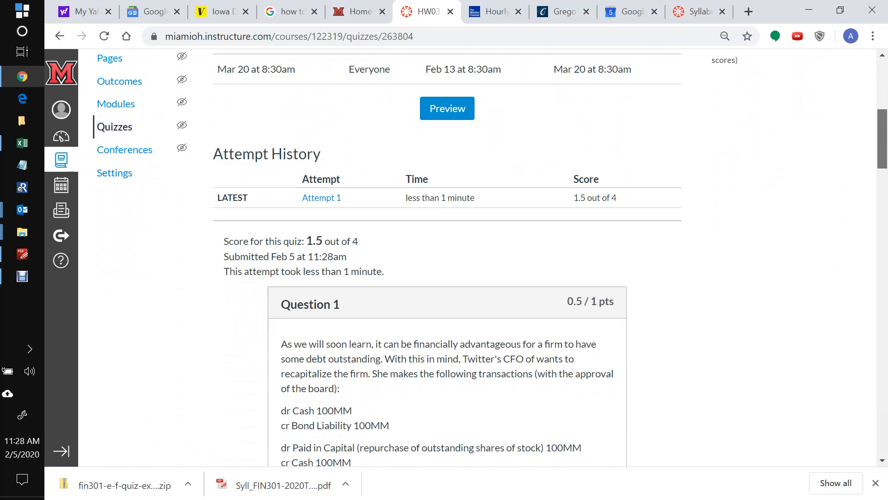
{"action": "scroll", "coordinate": [444, 254], "scroll_direction": "down", "scroll_amount": 9}
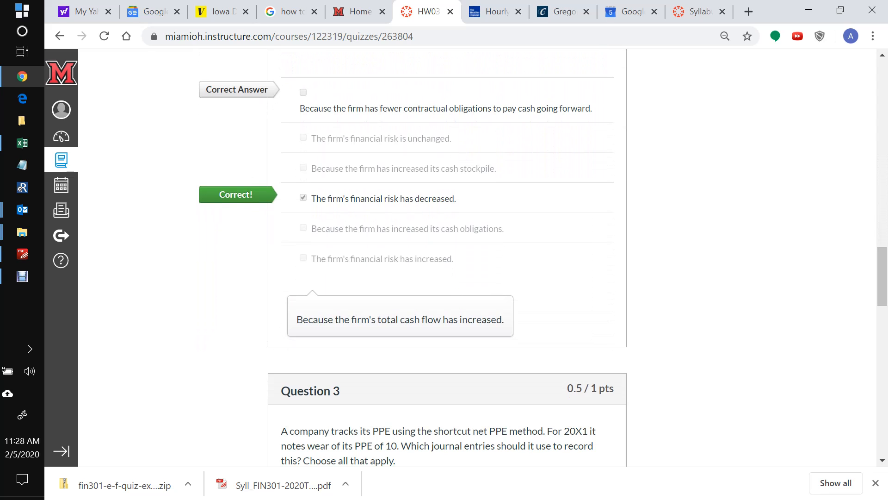
{"action": "scroll", "coordinate": [444, 255], "scroll_direction": "up", "scroll_amount": 10}
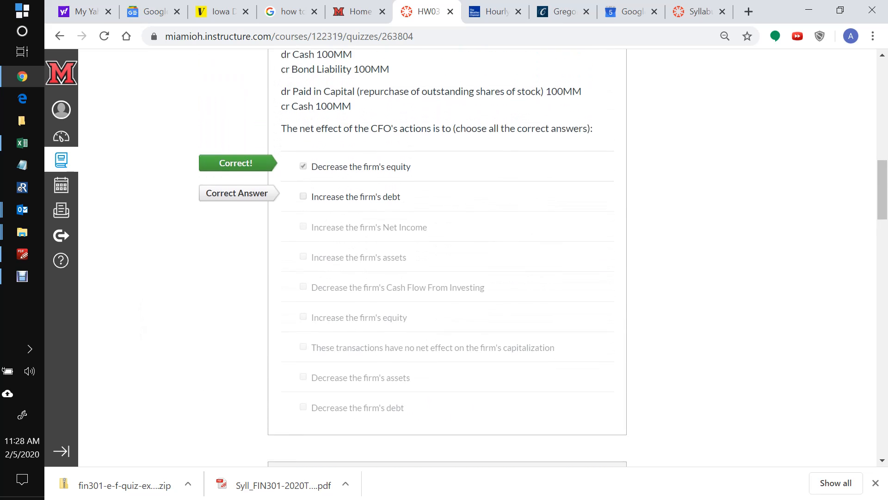
{"action": "scroll", "coordinate": [444, 255], "scroll_direction": "down", "scroll_amount": 12}
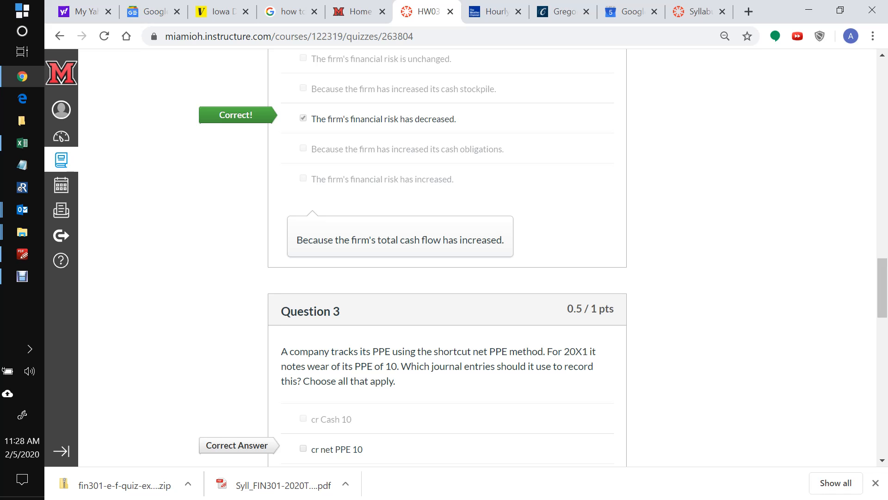
{"action": "scroll", "coordinate": [444, 254], "scroll_direction": "down", "scroll_amount": 9}
{"action": "scroll", "coordinate": [444, 254], "scroll_direction": "down", "scroll_amount": 6}
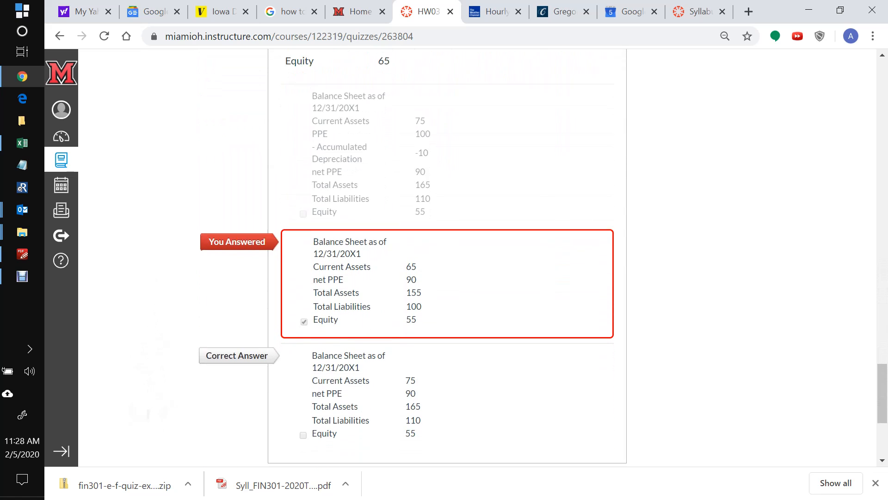
{"action": "scroll", "coordinate": [444, 254], "scroll_direction": "down", "scroll_amount": 5}
{"action": "scroll", "coordinate": [444, 254], "scroll_direction": "up", "scroll_amount": 20}
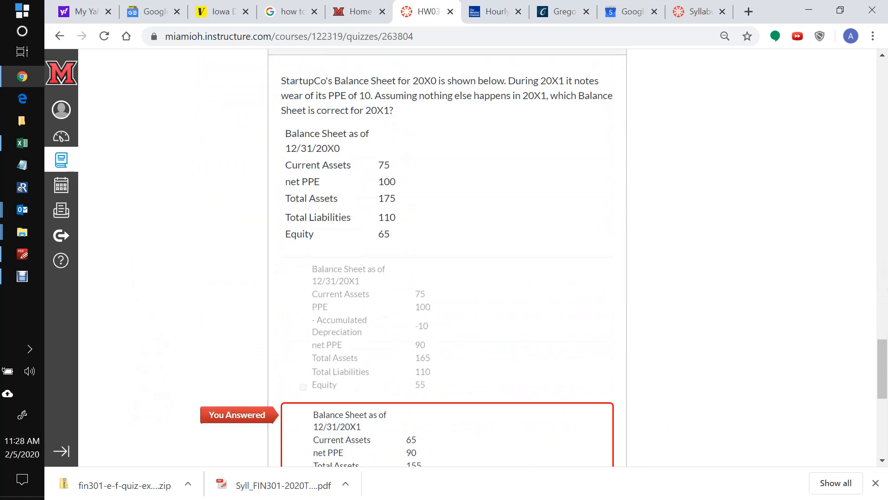
{"action": "scroll", "coordinate": [444, 254], "scroll_direction": "up", "scroll_amount": 11}
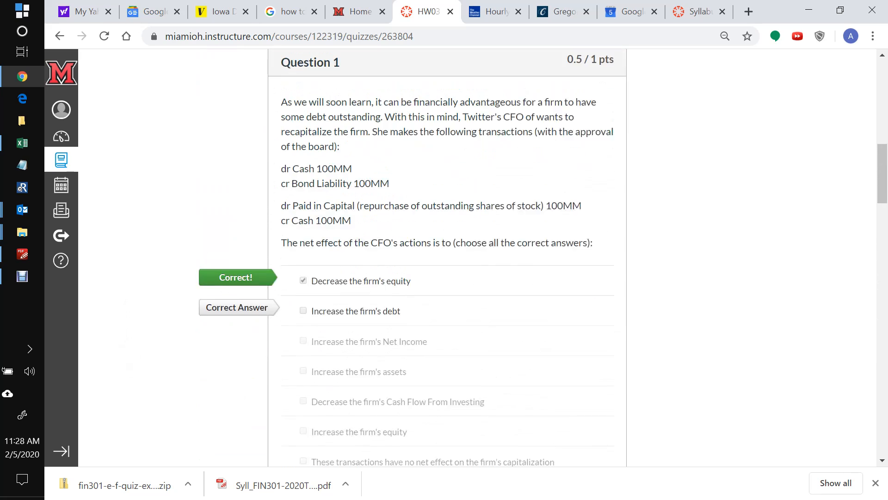
{"action": "left_click_drag", "start_coordinate": [881, 168], "coordinate": [882, 88]}
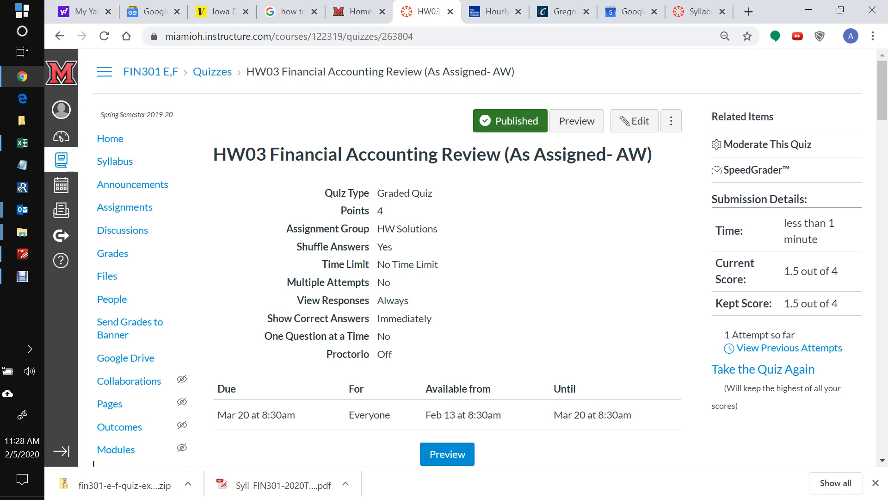
Open HW03 Financial Accounting Review (As Assigned) from the HW Assignments group and check its quiz settings and dates
{"action": "left_click", "coordinate": [138, 208]}
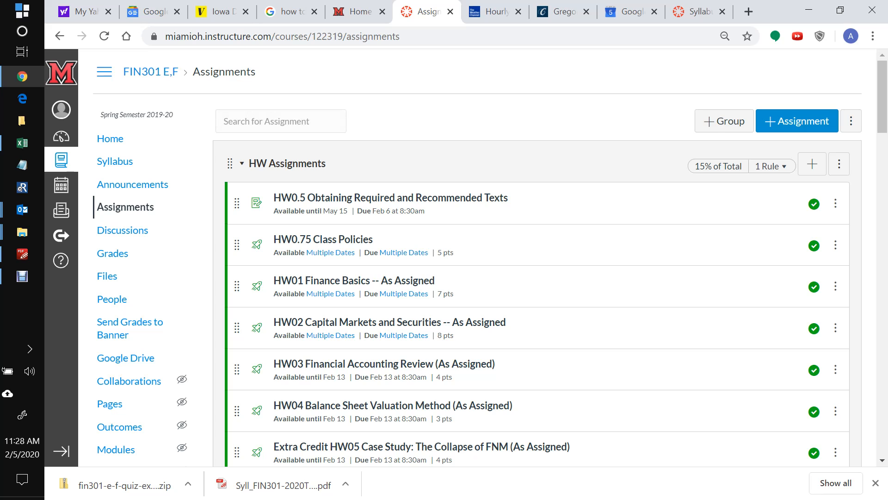
{"action": "scroll", "coordinate": [490, 259], "scroll_direction": "down", "scroll_amount": 5}
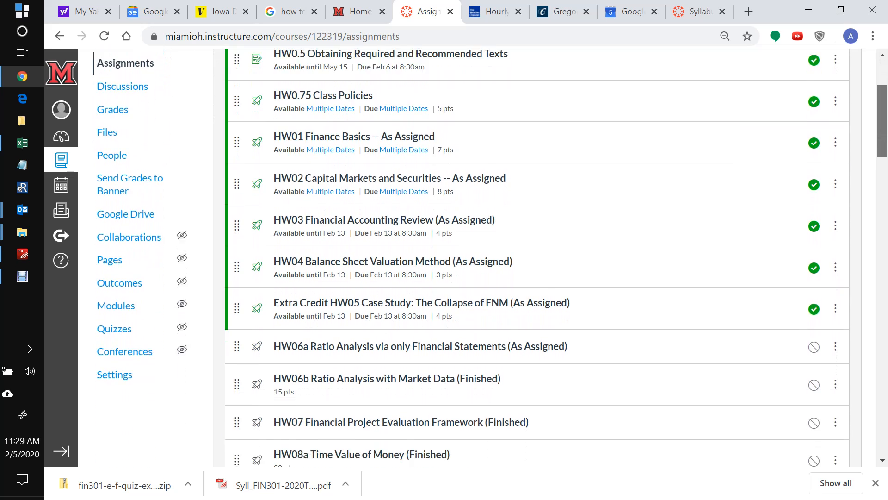
{"action": "scroll", "coordinate": [491, 259], "scroll_direction": "down", "scroll_amount": 1}
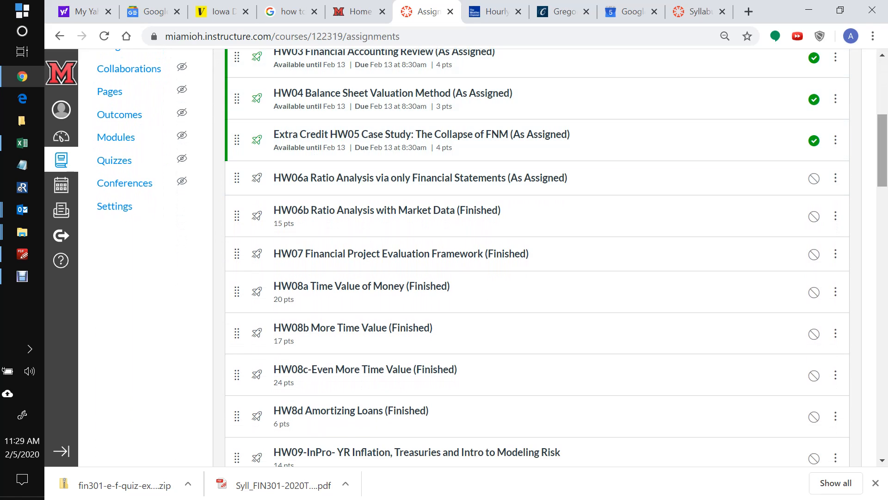
{"action": "scroll", "coordinate": [383, 139], "scroll_direction": "up", "scroll_amount": 1}
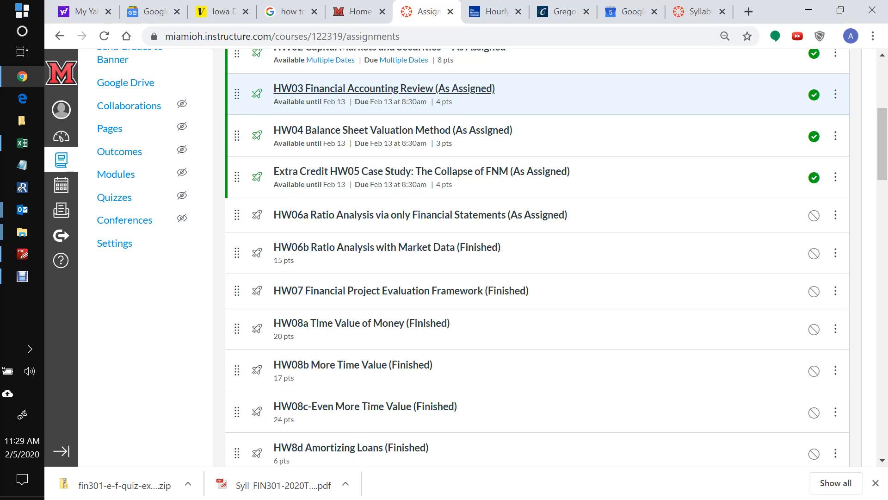
{"action": "left_click", "coordinate": [384, 89]}
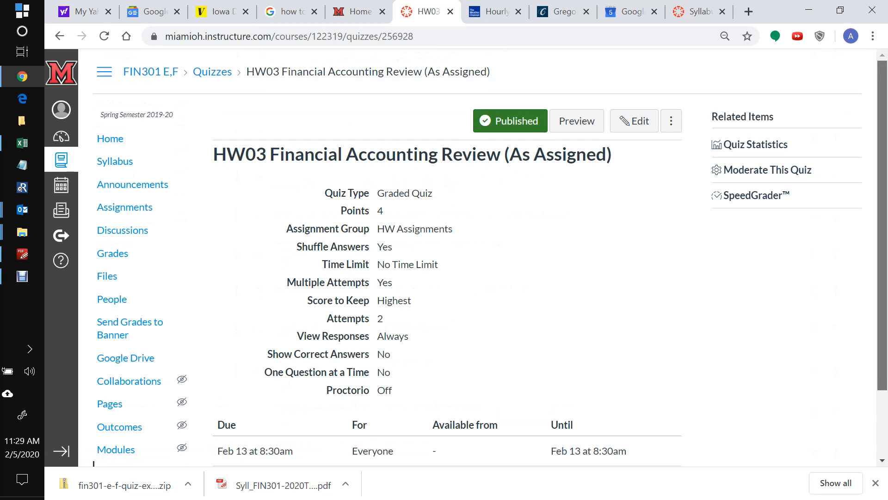
{"action": "scroll", "coordinate": [491, 257], "scroll_direction": "down", "scroll_amount": 3}
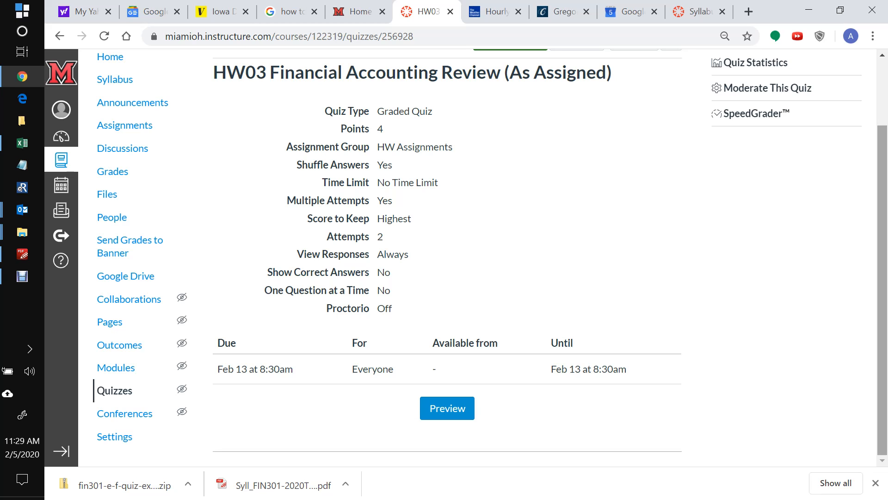
{"action": "scroll", "coordinate": [882, 290], "scroll_direction": "up", "scroll_amount": 2}
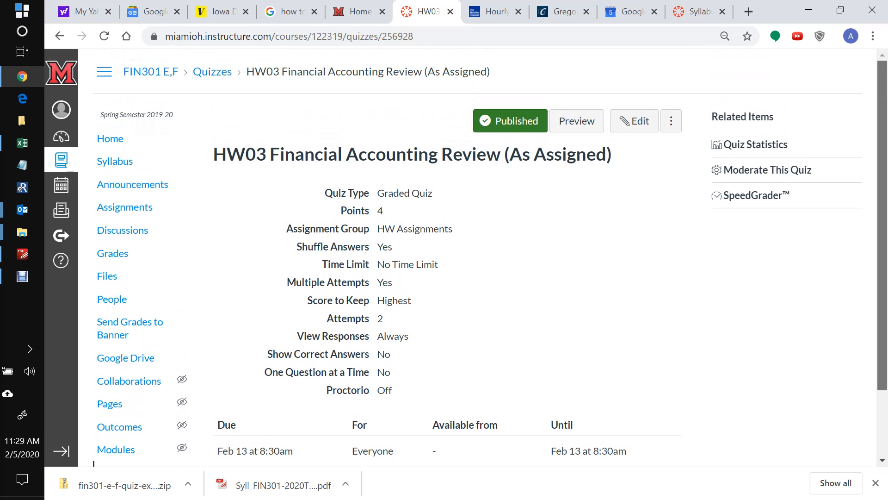
Return to the course's assignments list and check the HW03 copy's dates in the HW Solutions group
{"action": "left_click", "coordinate": [124, 207]}
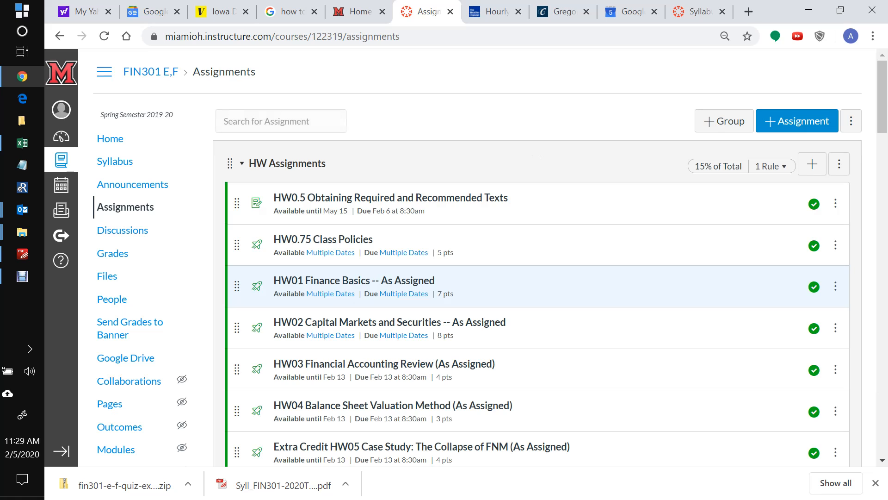
{"action": "scroll", "coordinate": [536, 258], "scroll_direction": "down", "scroll_amount": 15}
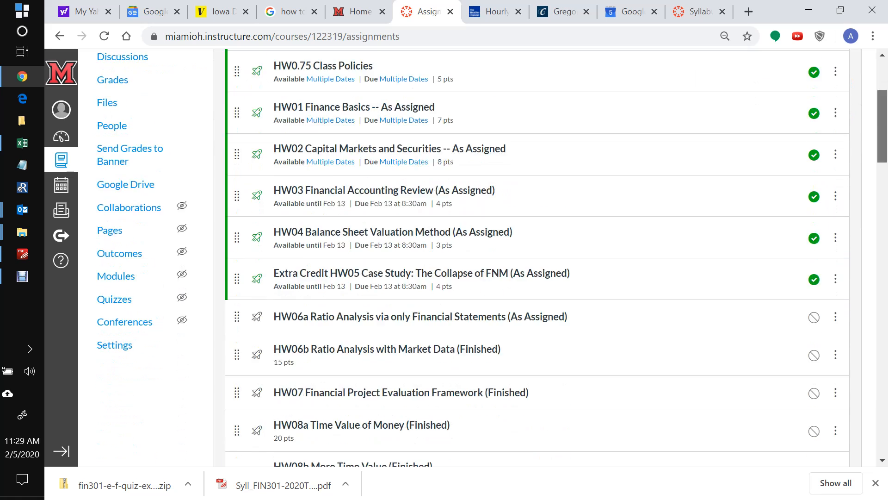
{"action": "scroll", "coordinate": [537, 257], "scroll_direction": "down", "scroll_amount": 10}
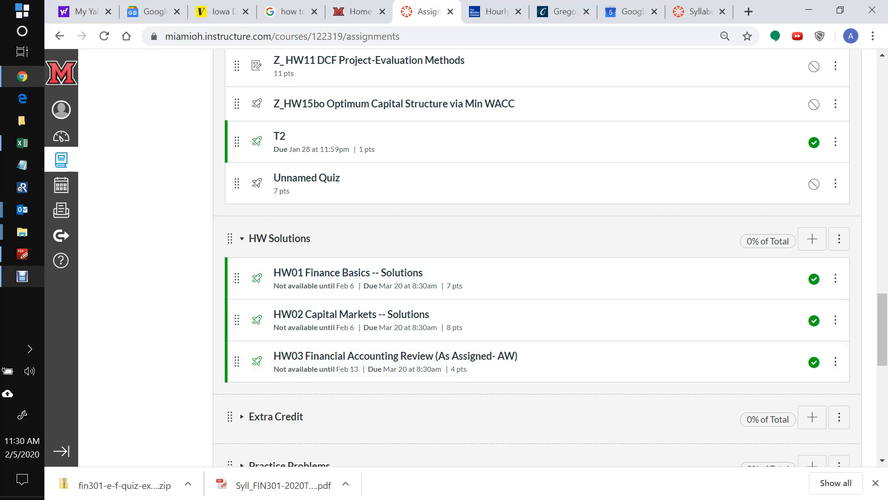
{"action": "left_click", "coordinate": [23, 276]}
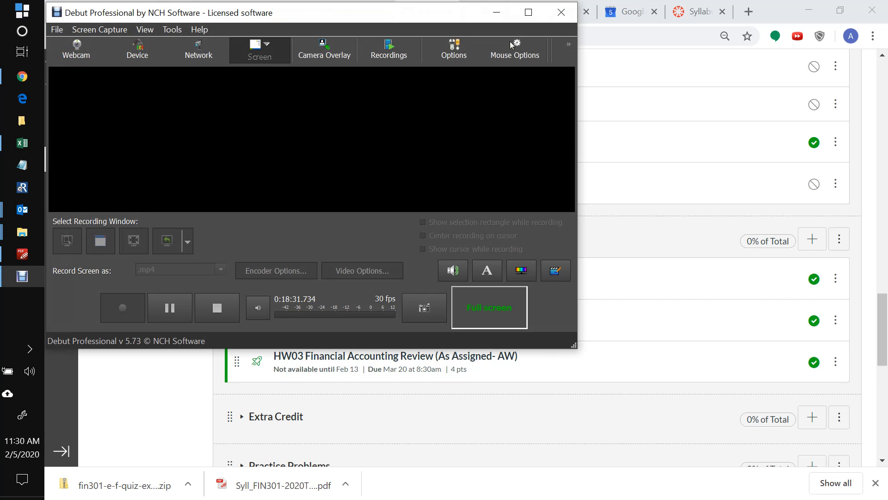